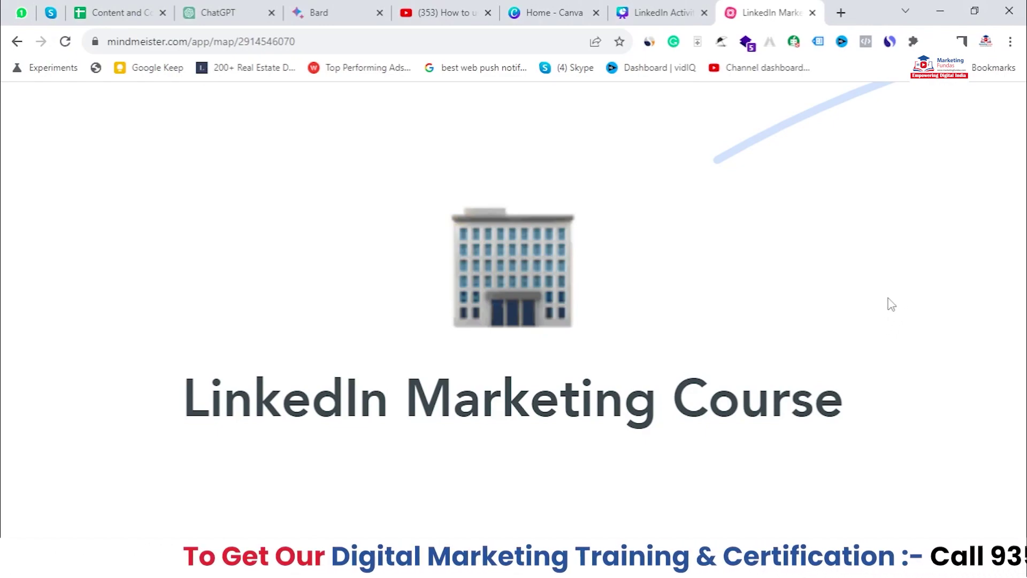
Advance the MindMeister presentation to the 'How to use LinkedIn Analytics for Company Page' slide
{"action": "key", "text": "Right"}
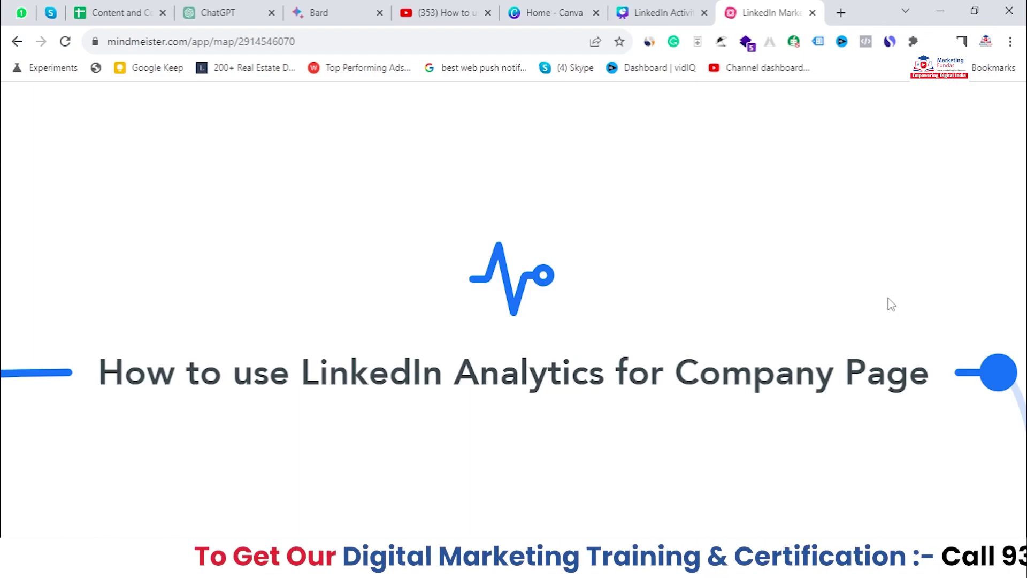
Advance the presentation past the title to the slide with two engagement points
{"action": "key", "text": "Right"}
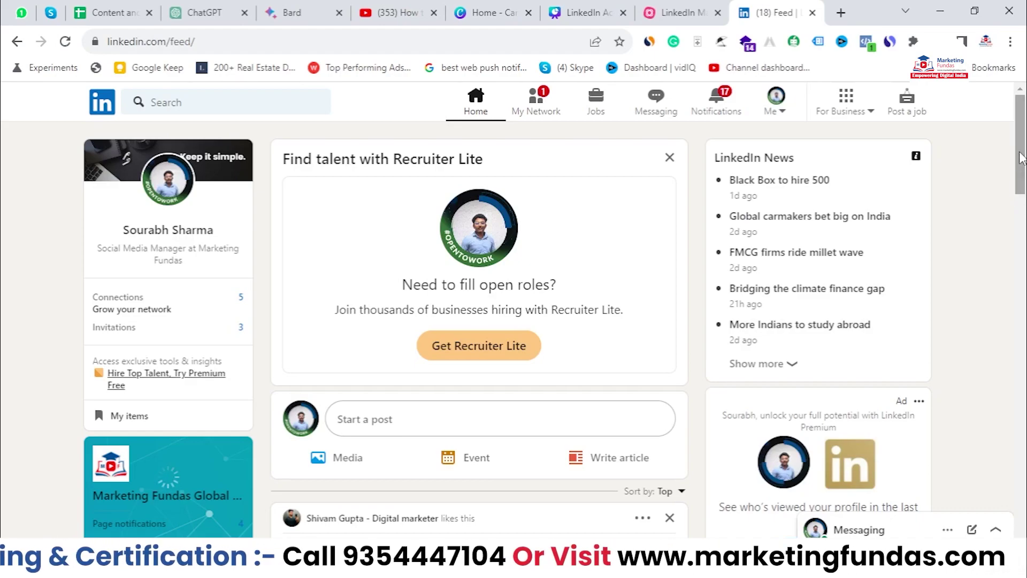
From the LinkedIn feed, open the Marketing Fundas page admin view via the Me menu's Manage section
{"action": "scroll", "coordinate": [1022, 193], "scroll_direction": "down", "scroll_amount": 3}
{"action": "left_click_drag", "start_coordinate": [1023, 195], "coordinate": [1023, 119]}
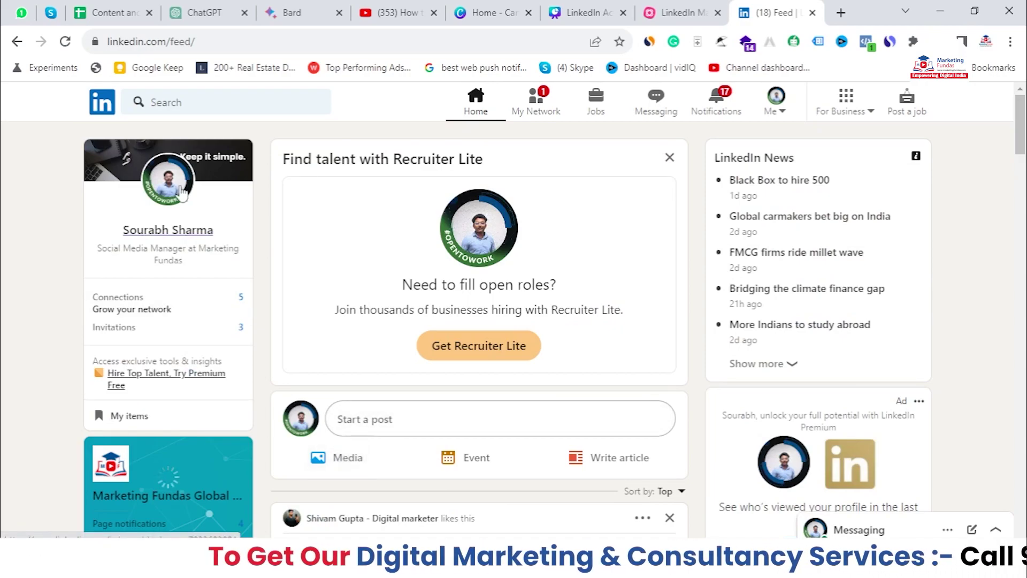
{"action": "scroll", "coordinate": [194, 324], "scroll_direction": "down", "scroll_amount": 3}
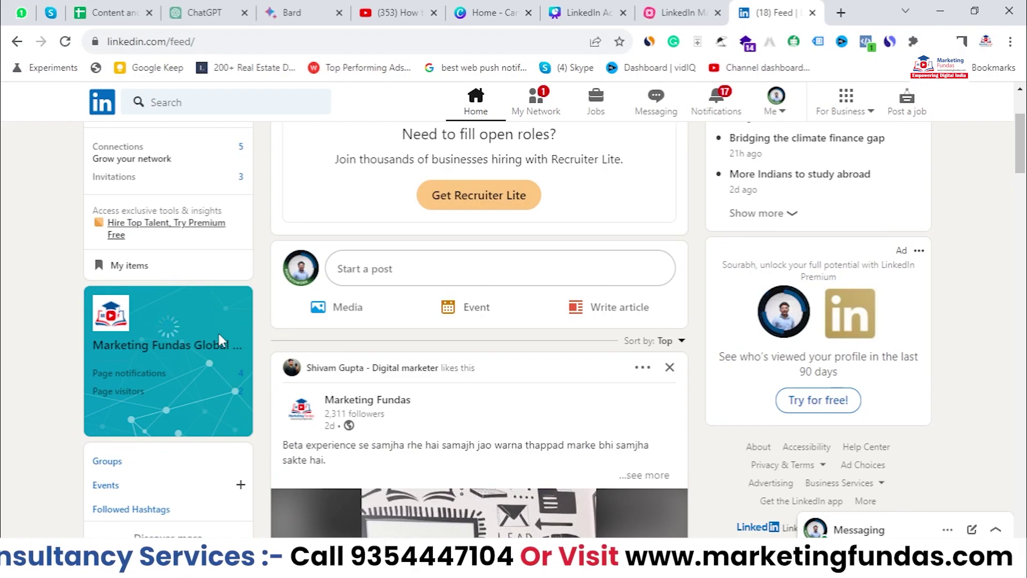
{"action": "scroll", "coordinate": [219, 334], "scroll_direction": "up", "scroll_amount": 2}
{"action": "scroll", "coordinate": [222, 340], "scroll_direction": "up", "scroll_amount": 2}
{"action": "scroll", "coordinate": [236, 438], "scroll_direction": "down", "scroll_amount": 2}
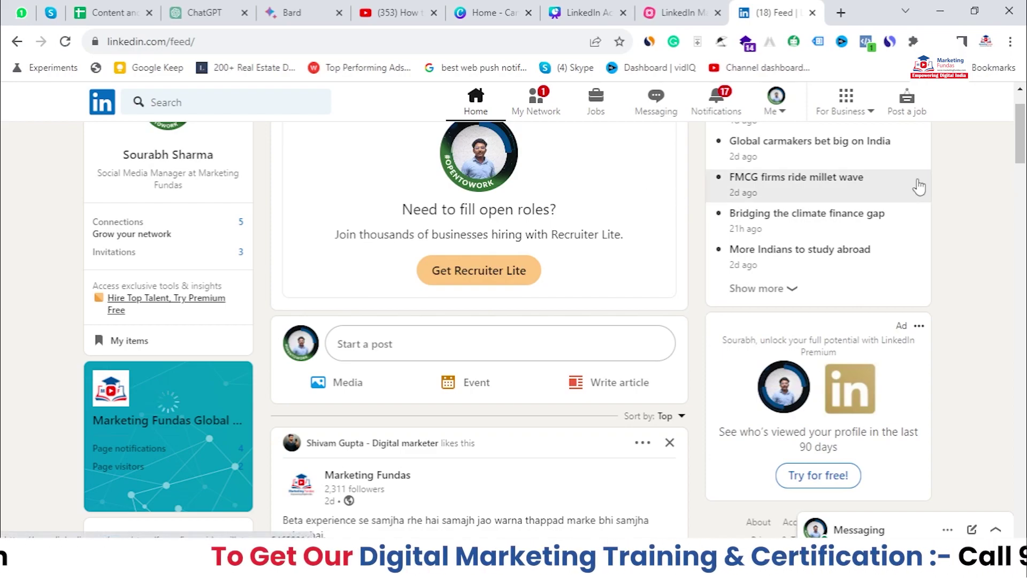
{"action": "scroll", "coordinate": [1019, 123], "scroll_direction": "up", "scroll_amount": 2}
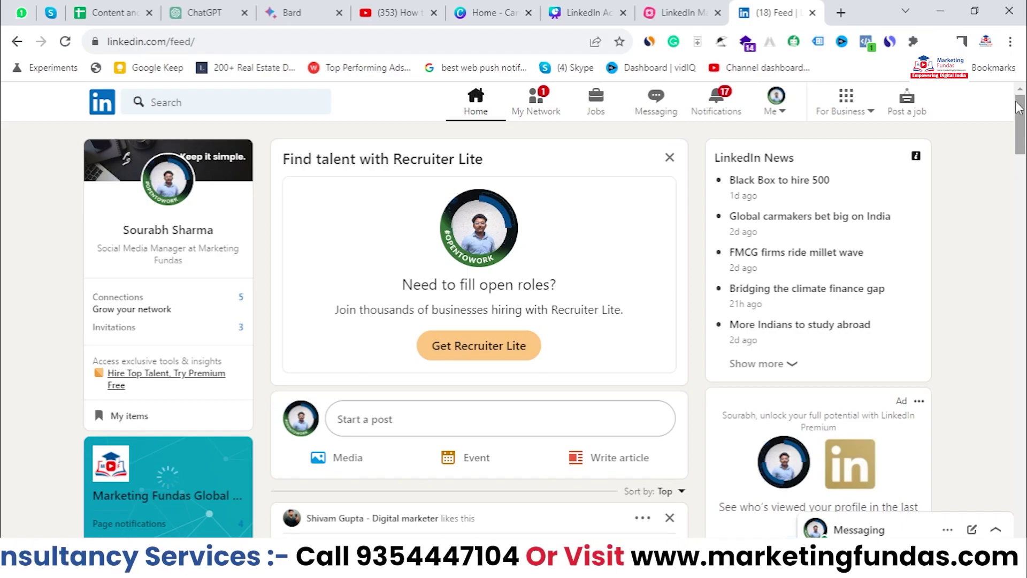
{"action": "left_click", "coordinate": [773, 111]}
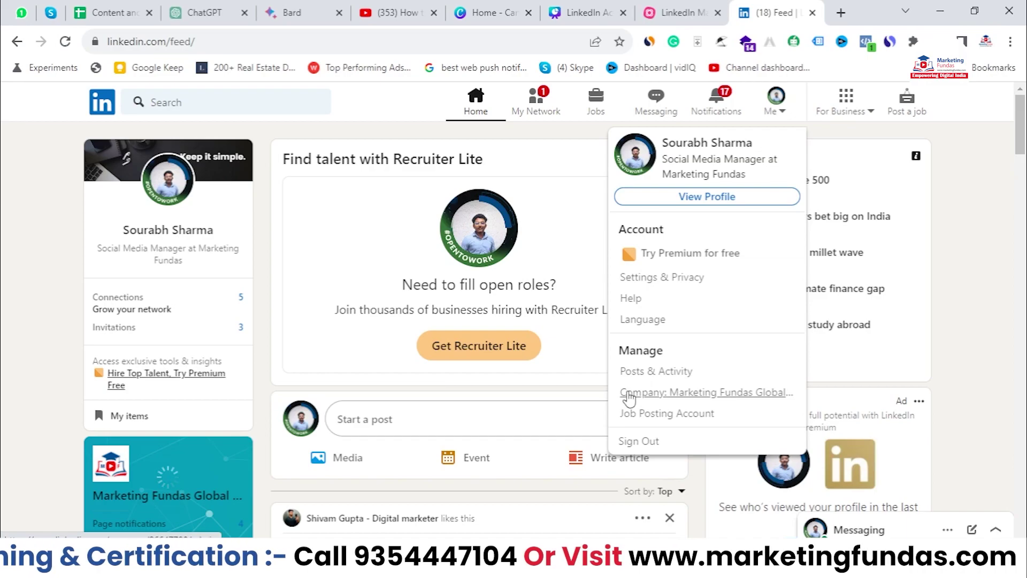
{"action": "left_click_drag", "start_coordinate": [591, 350], "coordinate": [673, 351]}
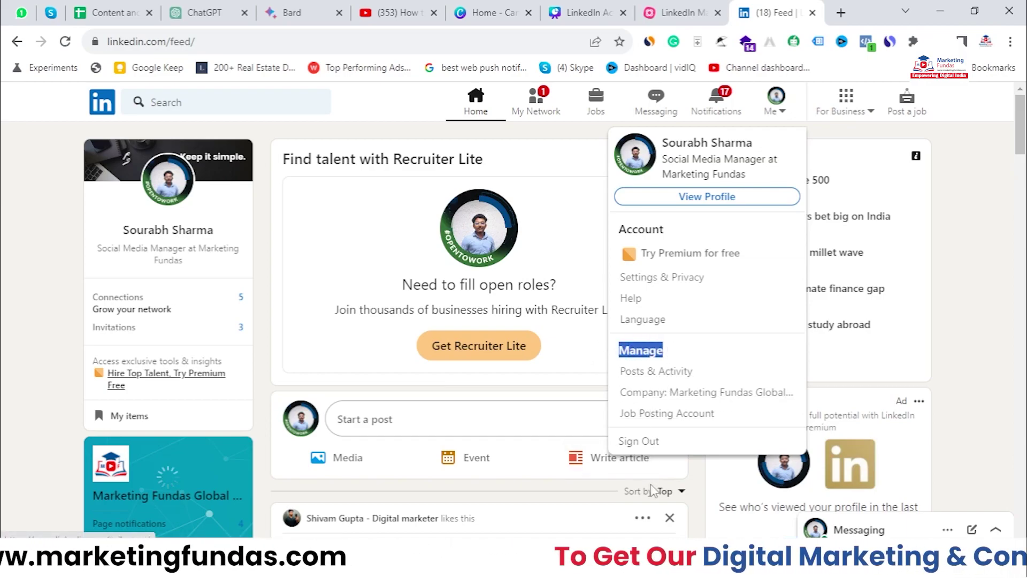
{"action": "left_click", "coordinate": [664, 396]}
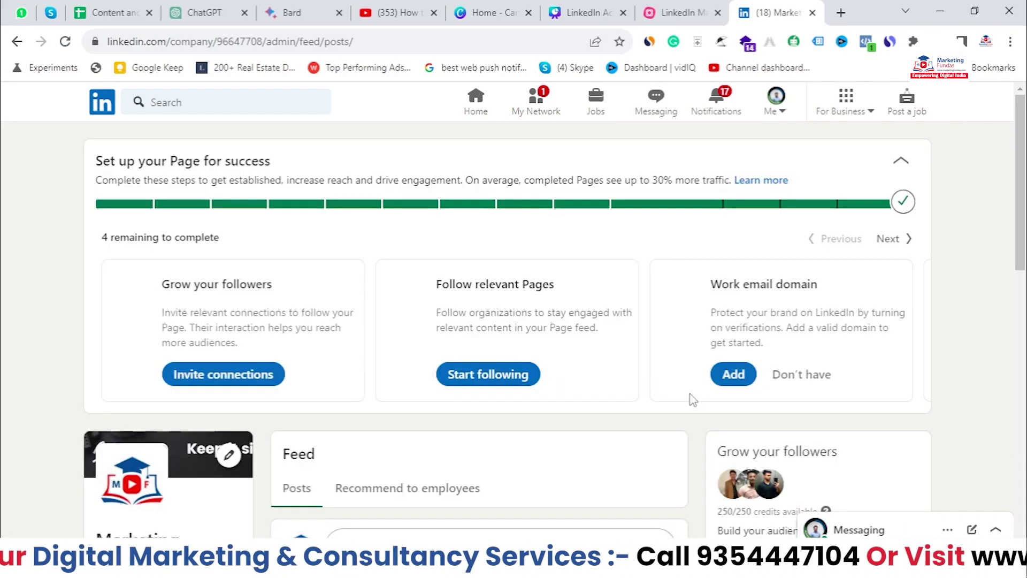
Scroll through the company page admin view and its setup checklist
{"action": "left_click_drag", "start_coordinate": [1025, 185], "coordinate": [1024, 235]}
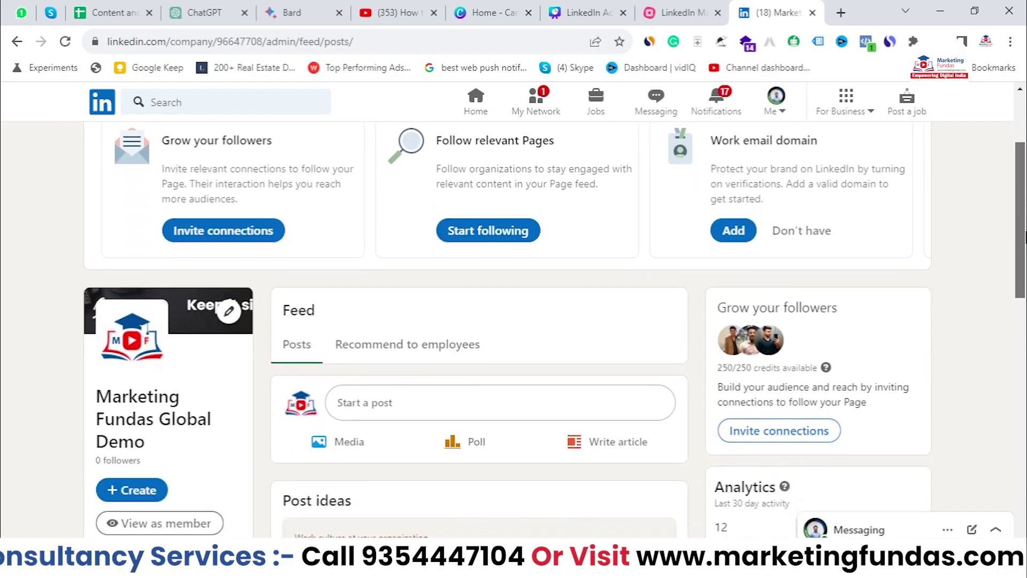
{"action": "scroll", "coordinate": [1024, 235], "scroll_direction": "down", "scroll_amount": 3}
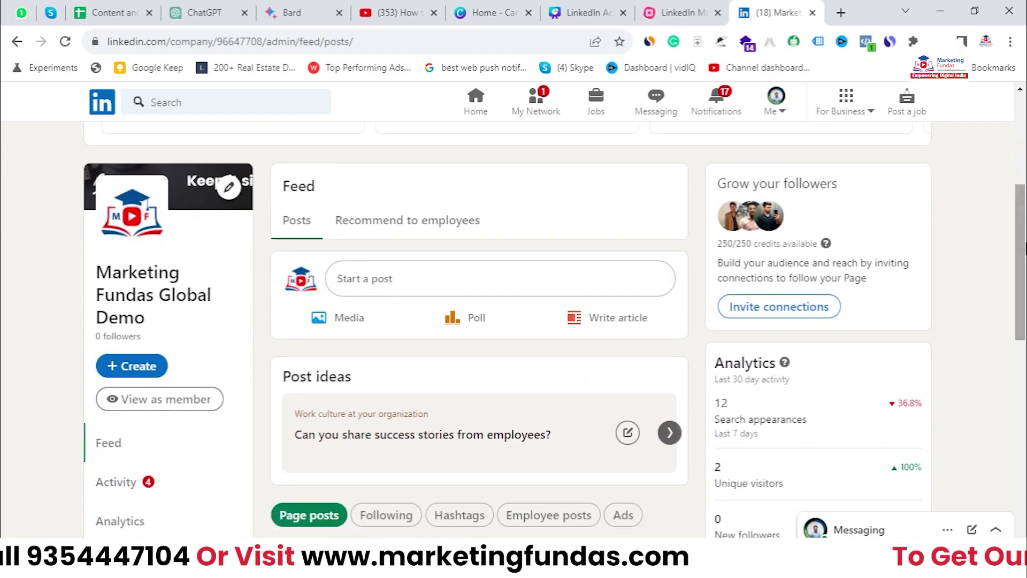
{"action": "scroll", "coordinate": [1025, 246], "scroll_direction": "down", "scroll_amount": 2}
{"action": "scroll", "coordinate": [704, 291], "scroll_direction": "up", "scroll_amount": 2}
{"action": "scroll", "coordinate": [704, 291], "scroll_direction": "down", "scroll_amount": 1}
{"action": "left_click_drag", "start_coordinate": [713, 284], "coordinate": [762, 286]}
{"action": "scroll", "coordinate": [765, 275], "scroll_direction": "down", "scroll_amount": 2}
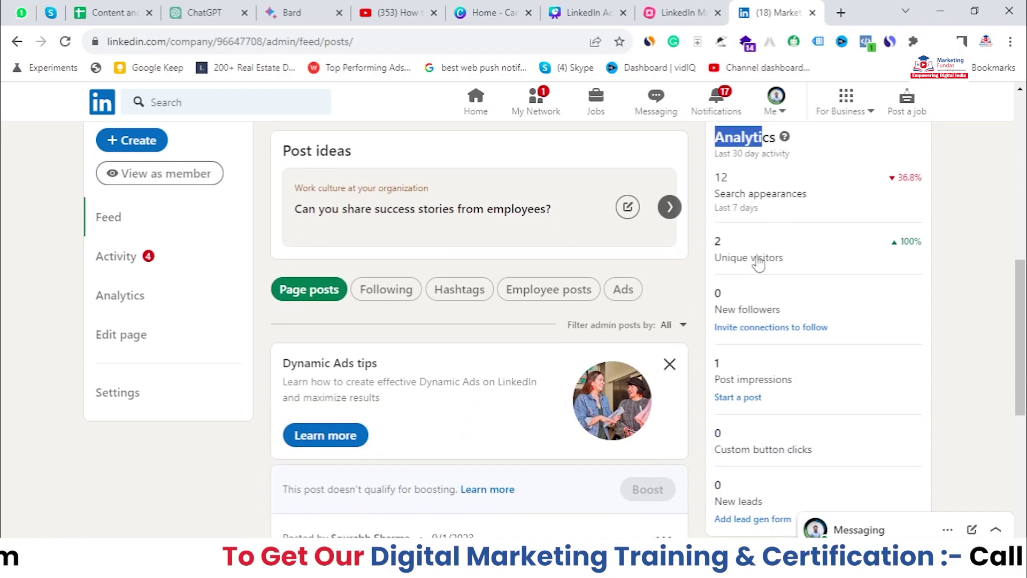
{"action": "left_click_drag", "start_coordinate": [730, 180], "coordinate": [713, 177]}
{"action": "scroll", "coordinate": [730, 250], "scroll_direction": "down", "scroll_amount": 2}
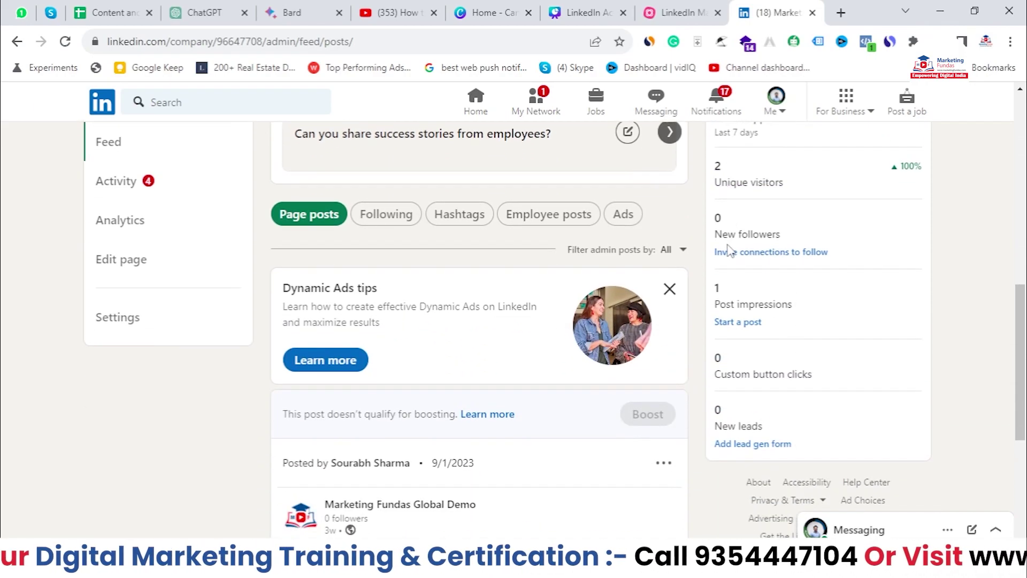
{"action": "scroll", "coordinate": [729, 250], "scroll_direction": "down", "scroll_amount": 3}
{"action": "scroll", "coordinate": [759, 273], "scroll_direction": "up", "scroll_amount": 7}
{"action": "scroll", "coordinate": [785, 294], "scroll_direction": "down", "scroll_amount": 3}
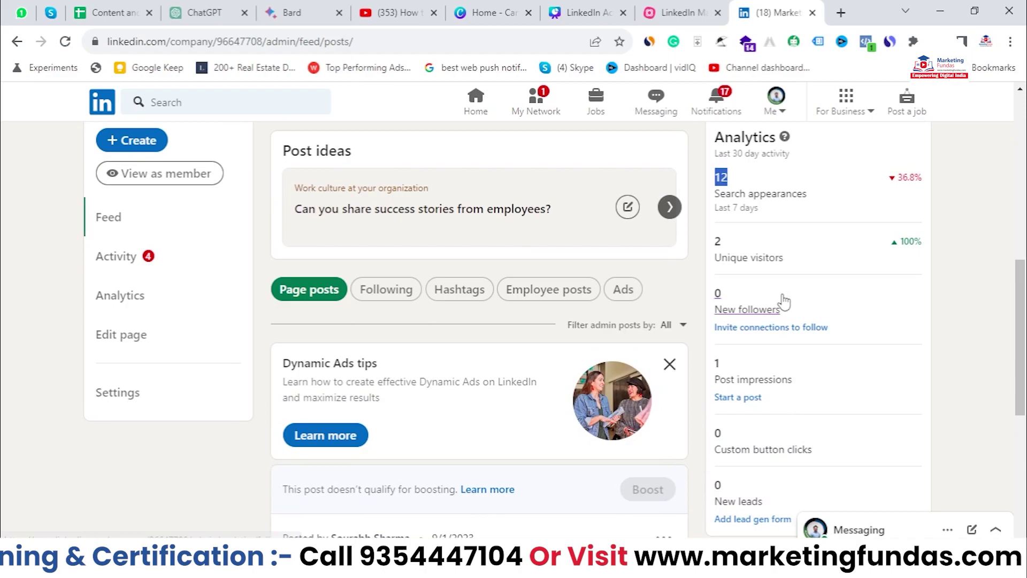
{"action": "scroll", "coordinate": [784, 302], "scroll_direction": "up", "scroll_amount": 4}
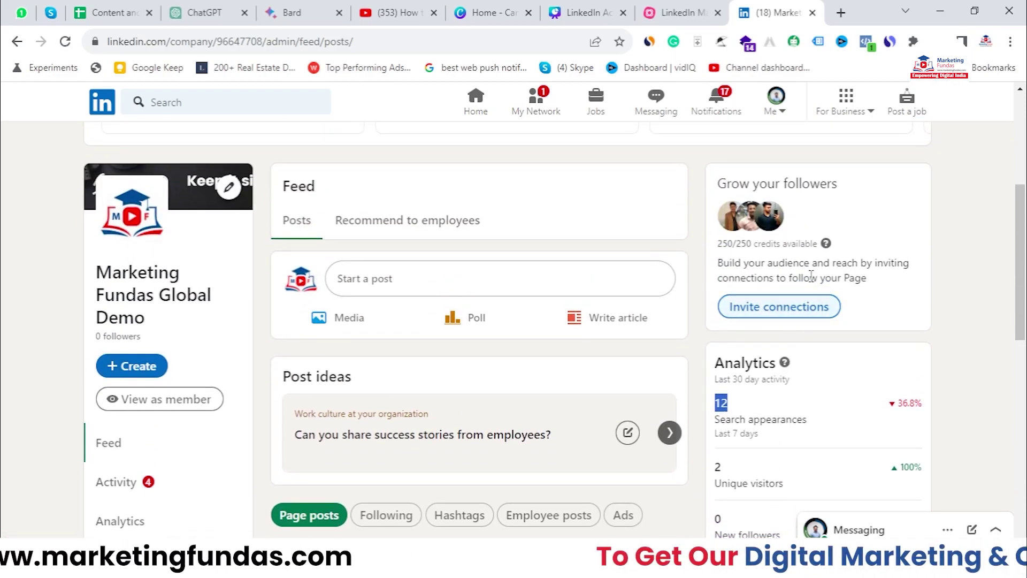
Open Analytics from the left panel to show visitor highlights: 3 page views, 2 unique visitors
{"action": "scroll", "coordinate": [986, 249], "scroll_direction": "down", "scroll_amount": 2}
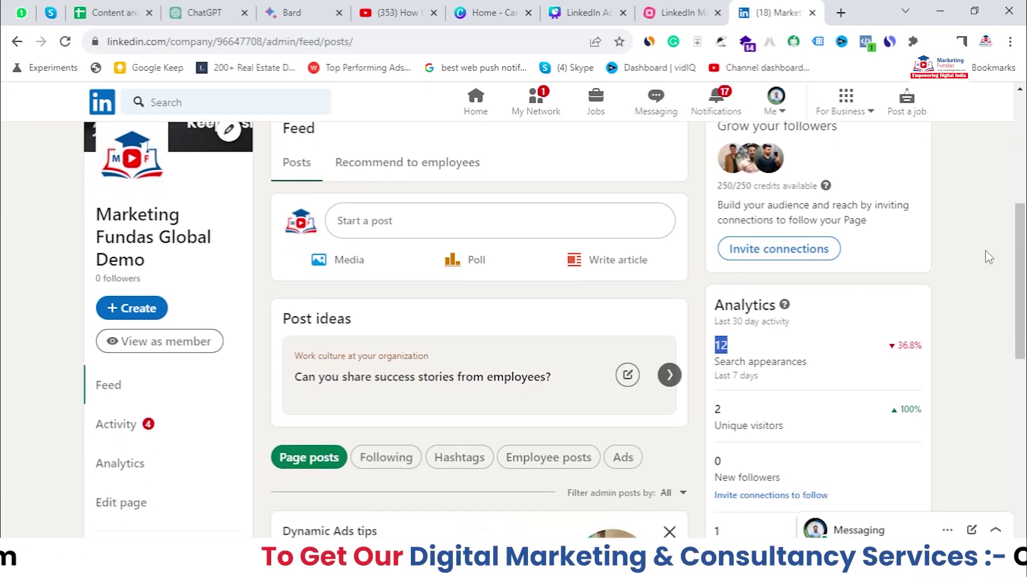
{"action": "scroll", "coordinate": [271, 371], "scroll_direction": "down", "scroll_amount": 2}
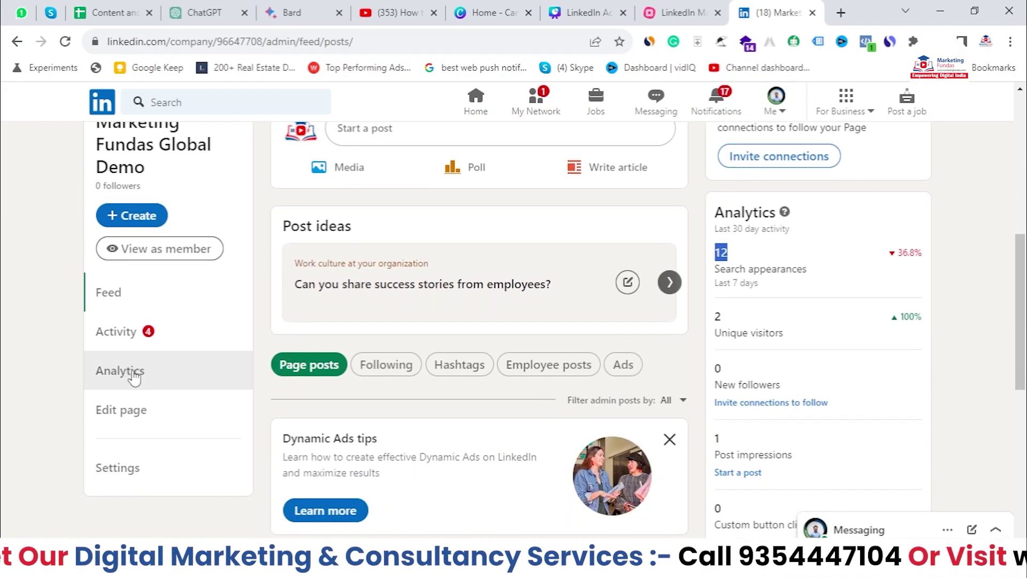
{"action": "scroll", "coordinate": [131, 331], "scroll_direction": "up", "scroll_amount": 4}
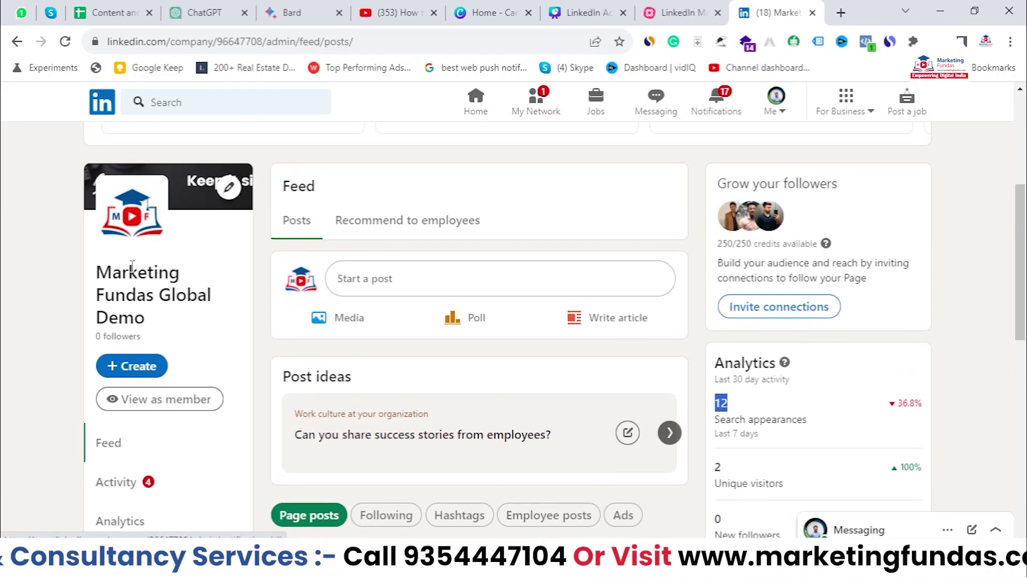
{"action": "scroll", "coordinate": [123, 291], "scroll_direction": "down", "scroll_amount": 6}
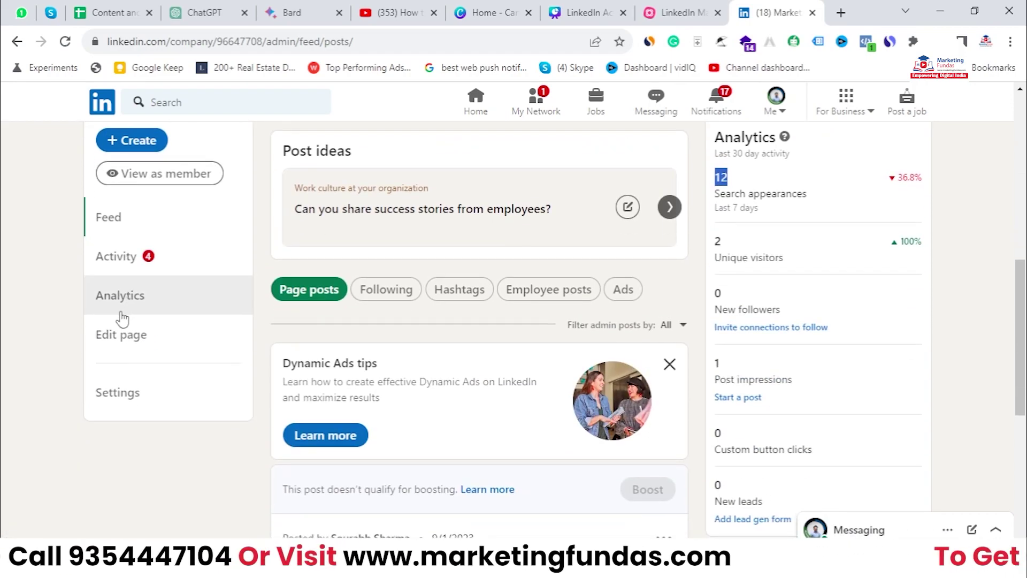
{"action": "left_click", "coordinate": [179, 307]}
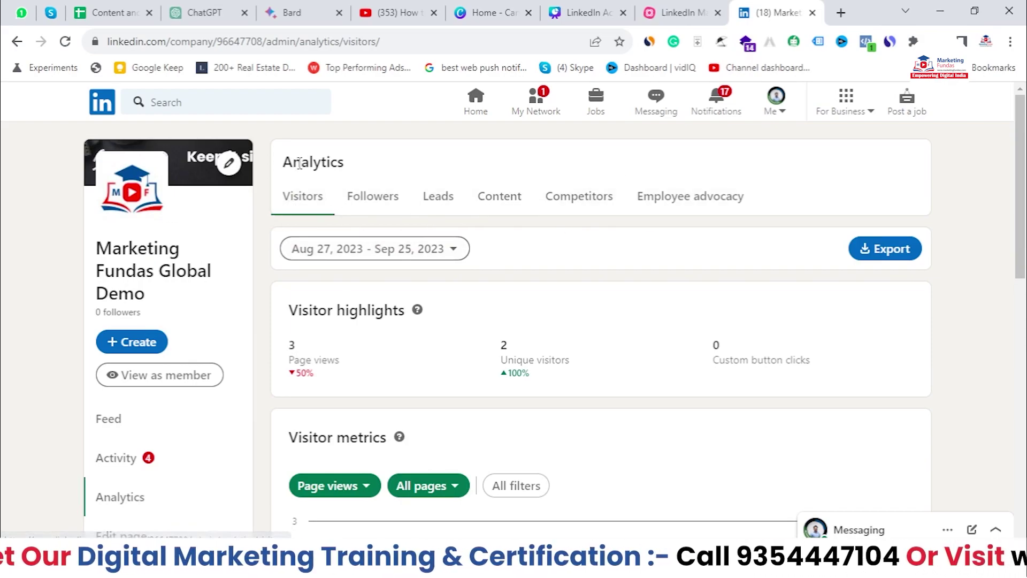
Highlight the Analytics heading and the Marketing Fundas page name on the Visitors view
{"action": "left_click_drag", "start_coordinate": [344, 162], "coordinate": [292, 202]}
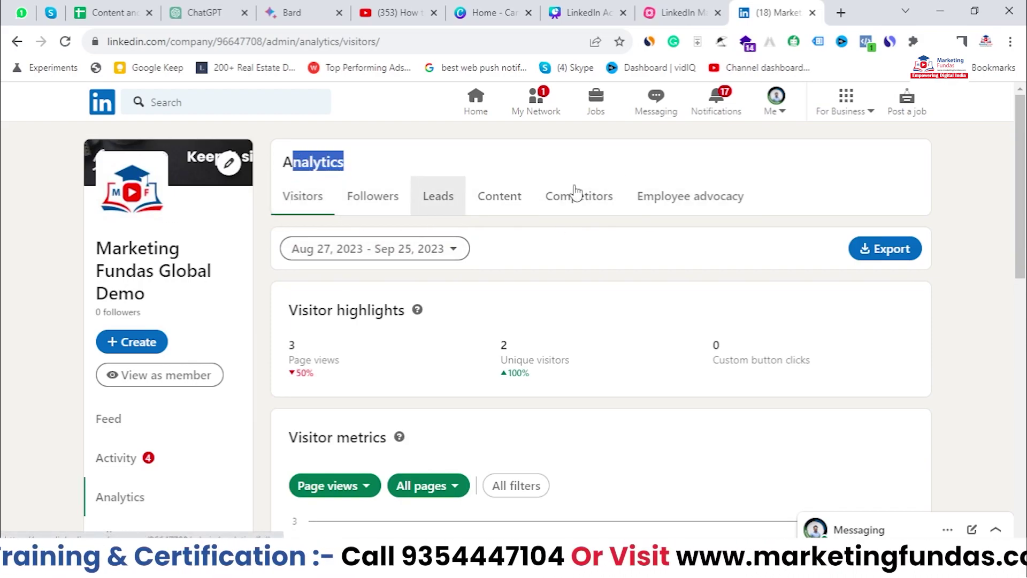
{"action": "scroll", "coordinate": [368, 272], "scroll_direction": "down", "scroll_amount": 1}
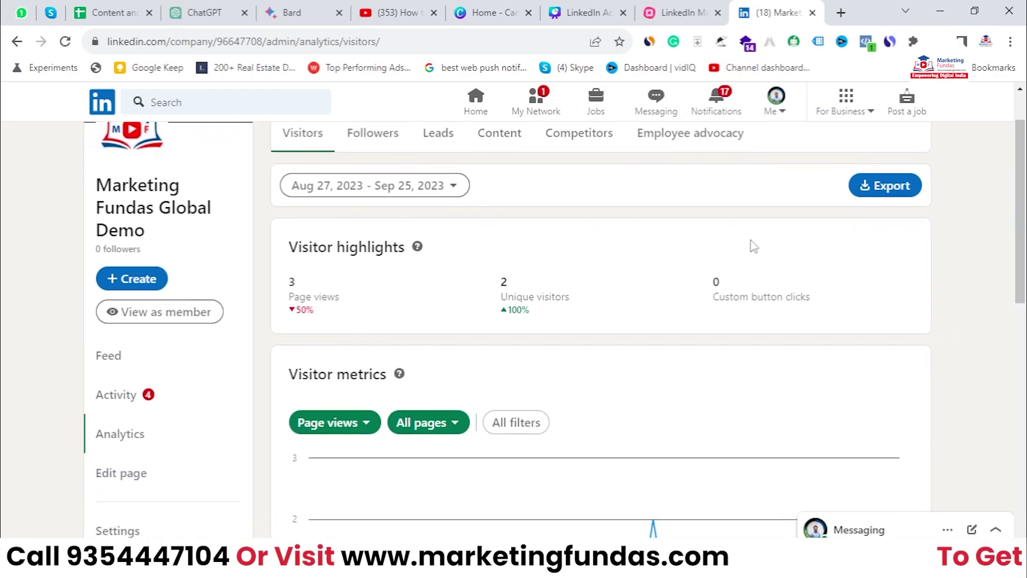
{"action": "left_click_drag", "start_coordinate": [1018, 270], "coordinate": [990, 254]}
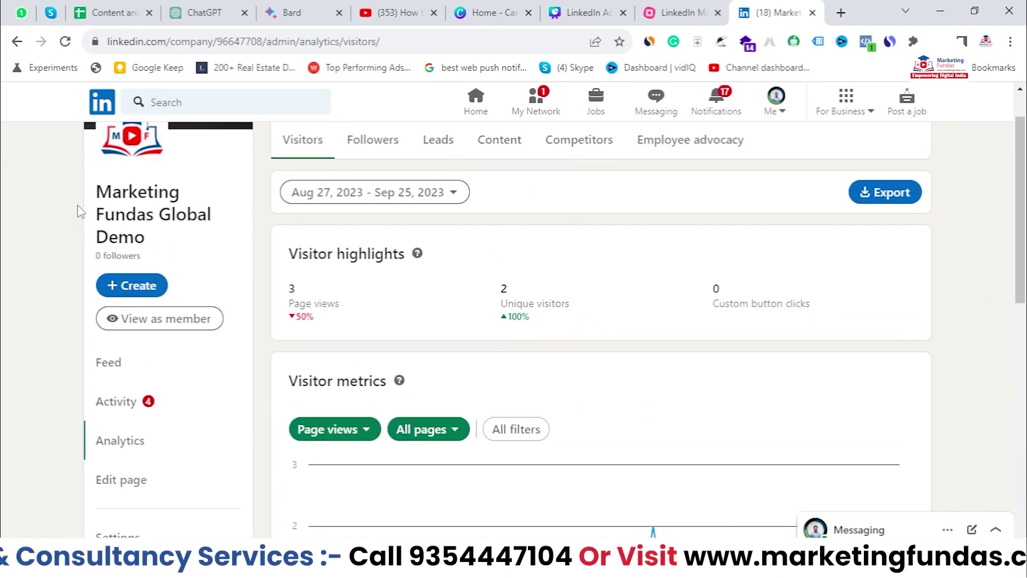
{"action": "left_click_drag", "start_coordinate": [93, 191], "coordinate": [179, 238]}
{"action": "scroll", "coordinate": [428, 257], "scroll_direction": "up", "scroll_amount": 1}
{"action": "scroll", "coordinate": [403, 298], "scroll_direction": "down", "scroll_amount": 1}
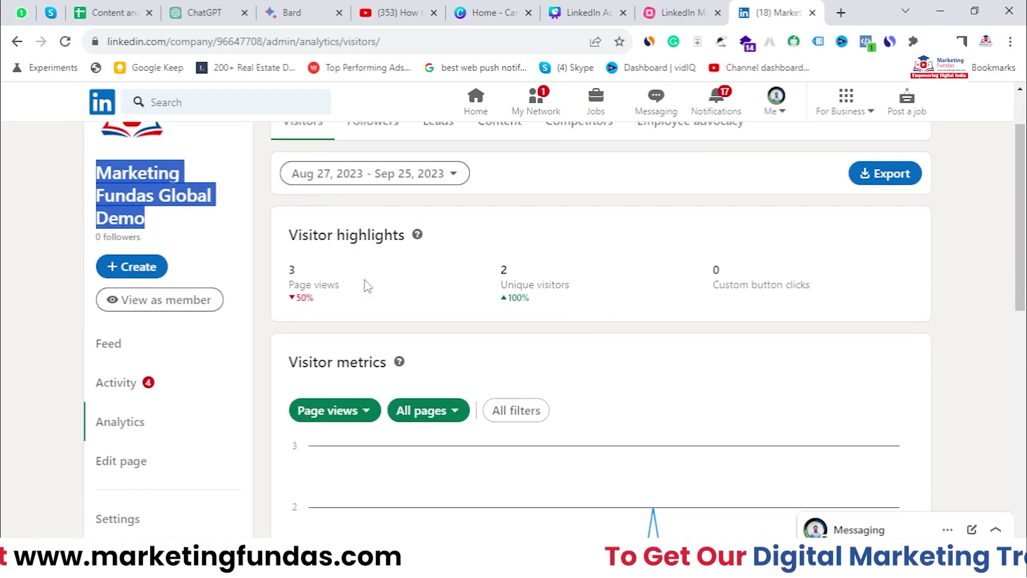
{"action": "mouse_move", "coordinate": [1020, 224]}
{"action": "left_mouse_down"}
{"action": "mouse_move", "coordinate": [1021, 198]}
{"action": "mouse_move", "coordinate": [1021, 241]}
{"action": "left_mouse_up"}
Point out the 3 page views count, then switch to the Followers tab
{"action": "left_click_drag", "start_coordinate": [317, 239], "coordinate": [289, 229]}
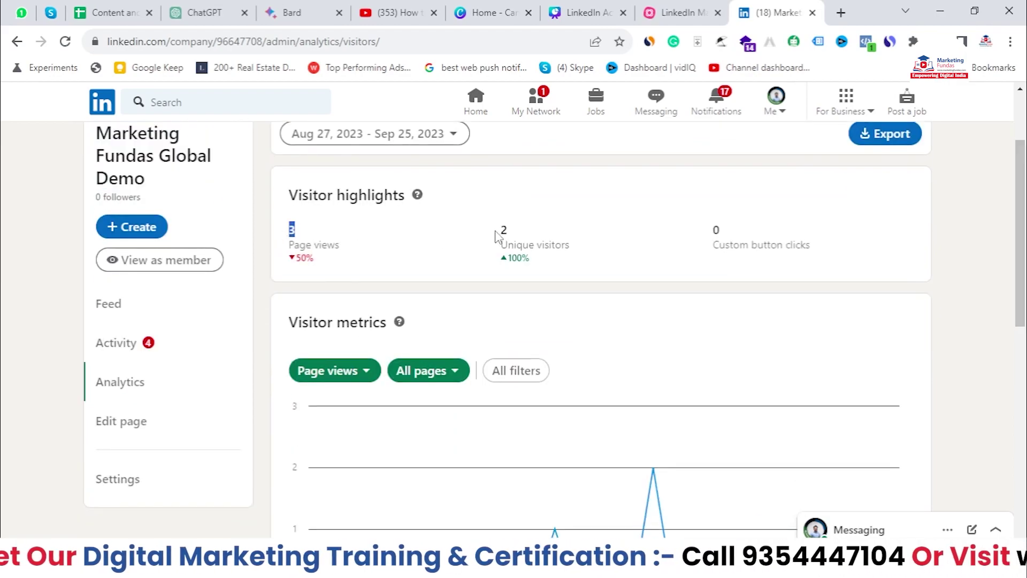
{"action": "left_click_drag", "start_coordinate": [1020, 249], "coordinate": [1022, 202]}
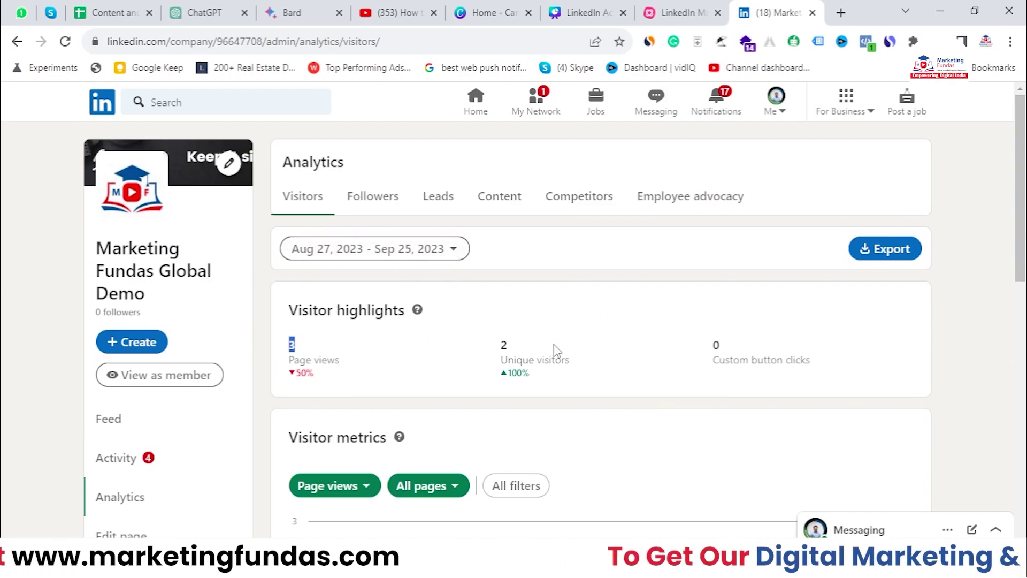
{"action": "scroll", "coordinate": [557, 350], "scroll_direction": "down", "scroll_amount": 3}
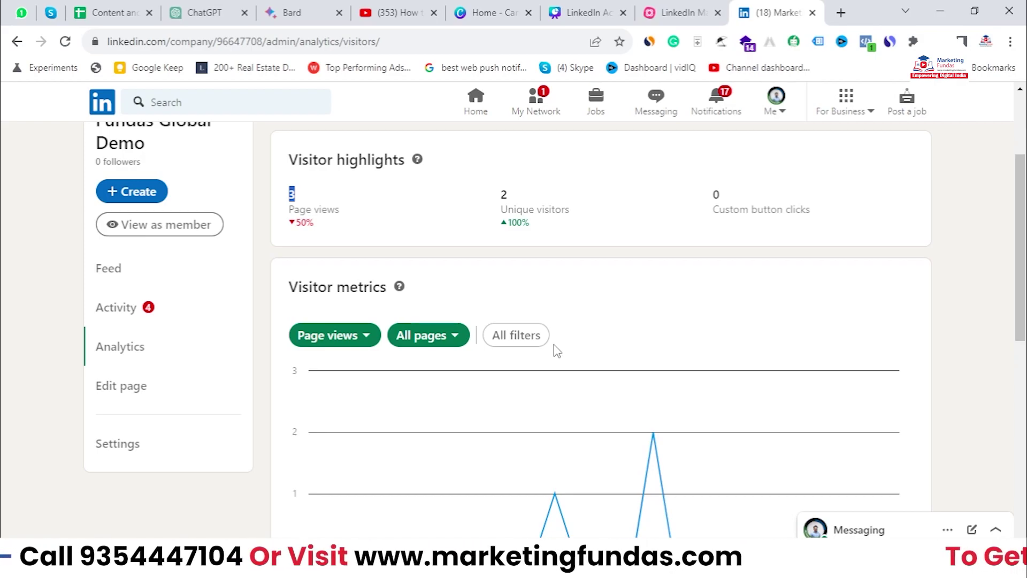
{"action": "scroll", "coordinate": [541, 348], "scroll_direction": "up", "scroll_amount": 3}
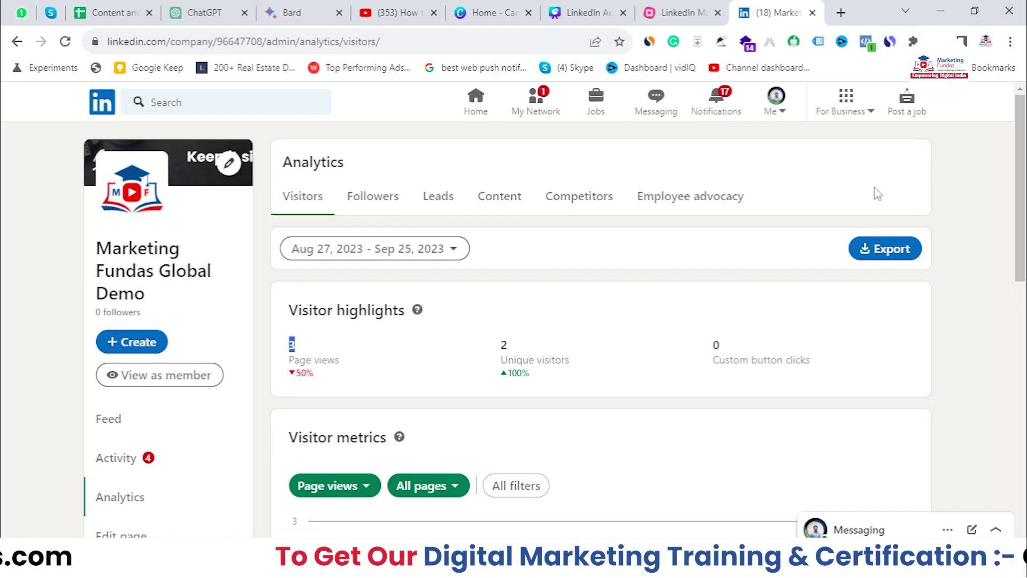
{"action": "left_click", "coordinate": [375, 198]}
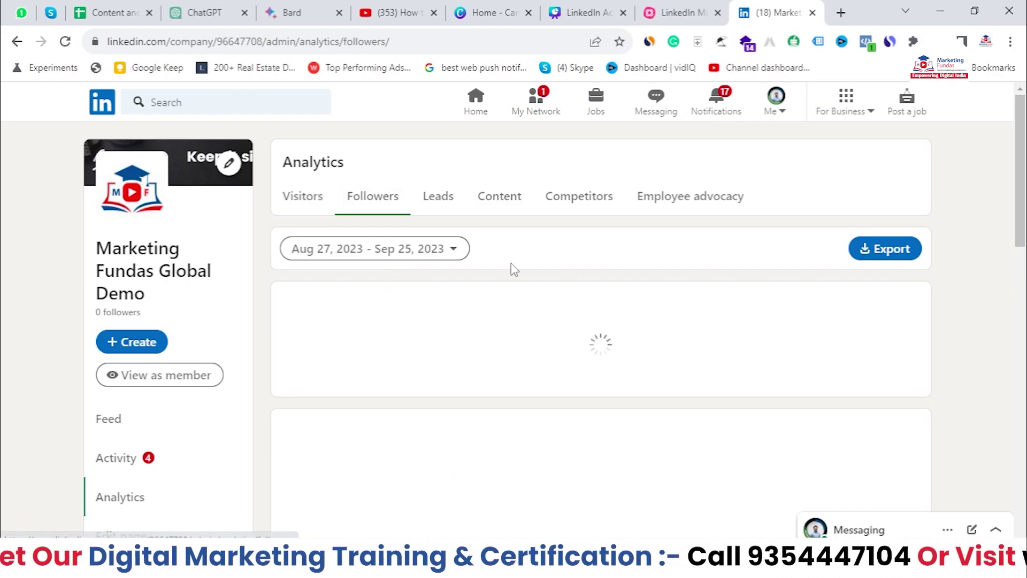
Highlight the total followers count of 0 and review the follower metrics
{"action": "scroll", "coordinate": [503, 289], "scroll_direction": "down", "scroll_amount": 1}
{"action": "double_click", "coordinate": [316, 297]}
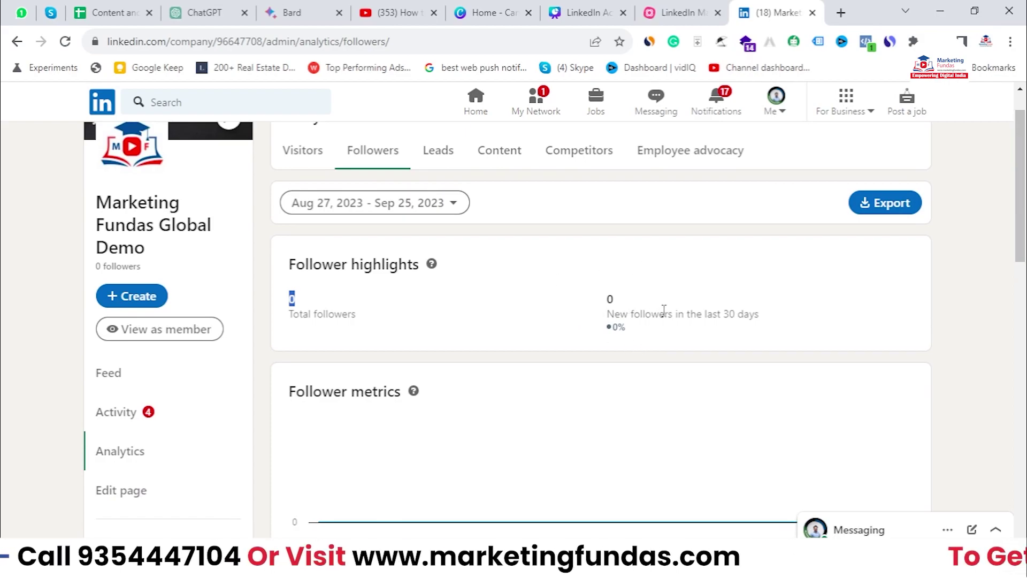
{"action": "scroll", "coordinate": [674, 315], "scroll_direction": "down", "scroll_amount": 3}
{"action": "scroll", "coordinate": [313, 272], "scroll_direction": "down", "scroll_amount": 3}
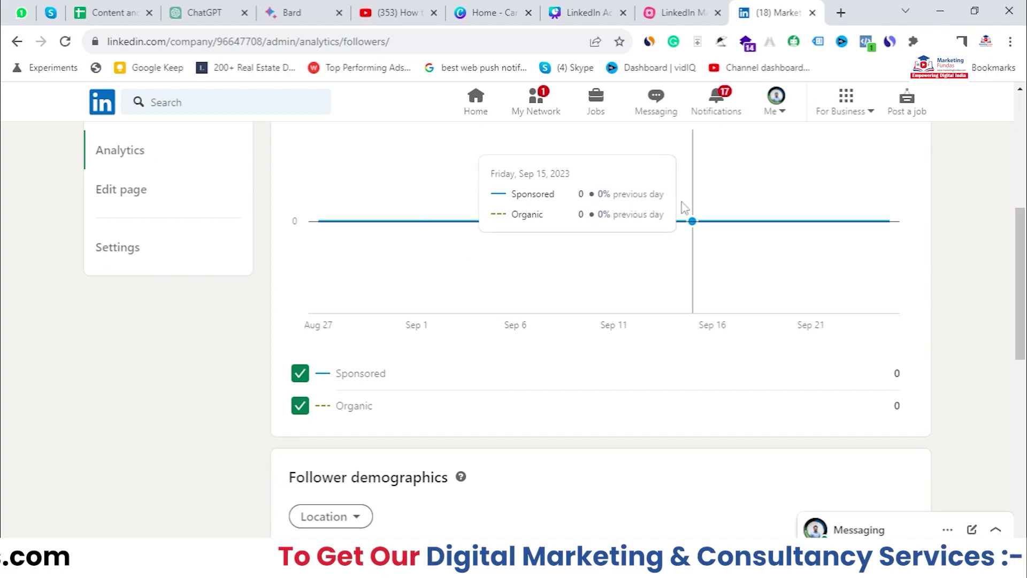
{"action": "scroll", "coordinate": [690, 202], "scroll_direction": "up", "scroll_amount": 1}
{"action": "scroll", "coordinate": [374, 353], "scroll_direction": "down", "scroll_amount": 1}
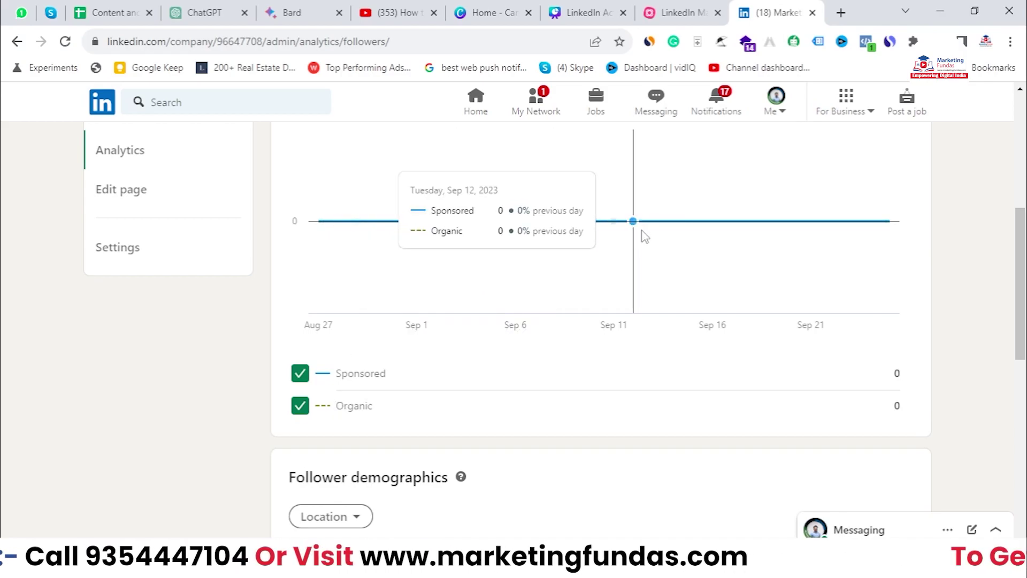
{"action": "scroll", "coordinate": [938, 317], "scroll_direction": "down", "scroll_amount": 4}
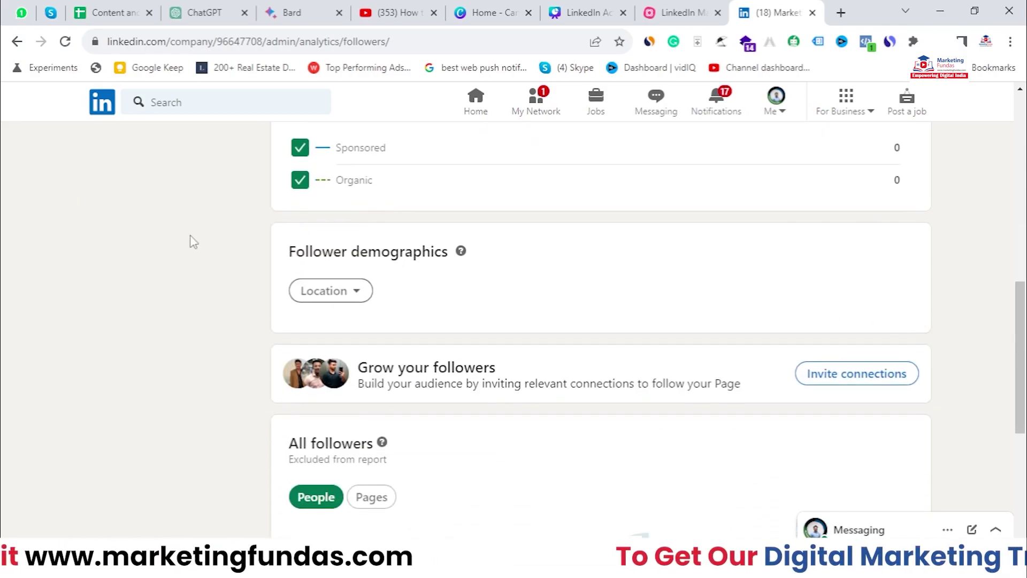
Open the follower demographics breakdown list and review it
{"action": "left_click_drag", "start_coordinate": [283, 253], "coordinate": [390, 319]}
{"action": "scroll", "coordinate": [458, 276], "scroll_direction": "down", "scroll_amount": 3}
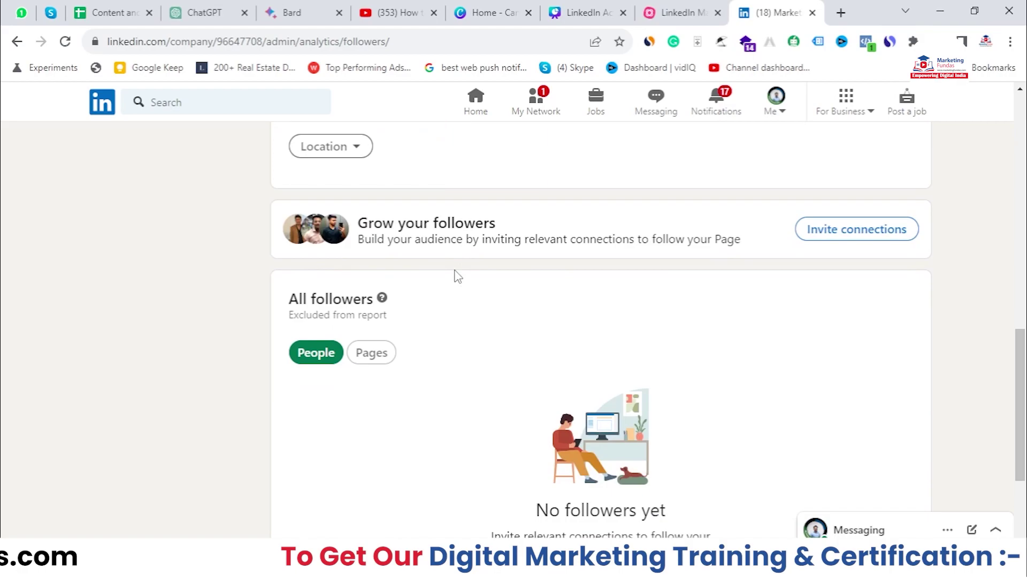
{"action": "scroll", "coordinate": [407, 271], "scroll_direction": "up", "scroll_amount": 3}
{"action": "left_click", "coordinate": [358, 300]}
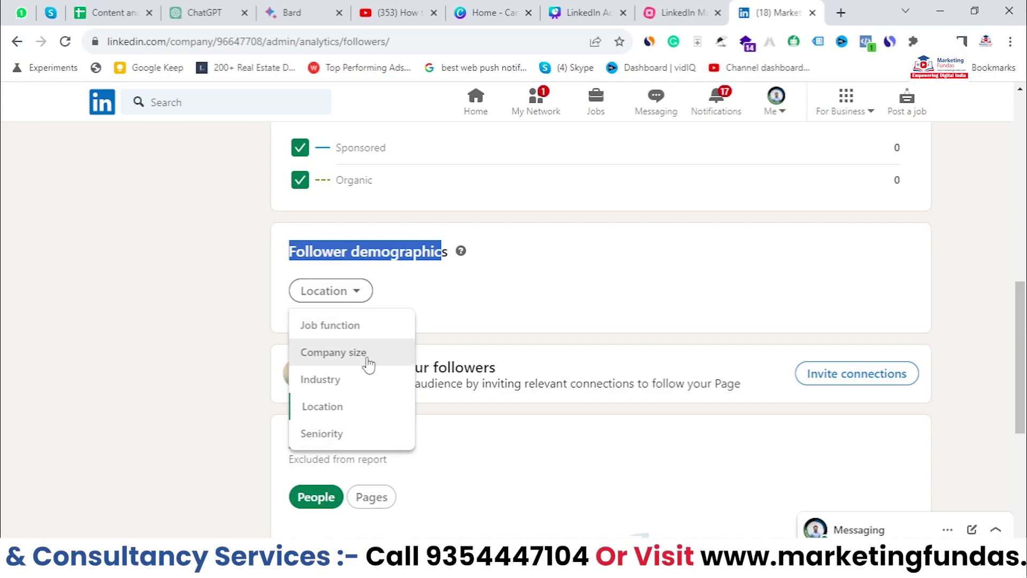
{"action": "scroll", "coordinate": [467, 305], "scroll_direction": "down", "scroll_amount": 4}
{"action": "left_click_drag", "start_coordinate": [277, 209], "coordinate": [380, 221]}
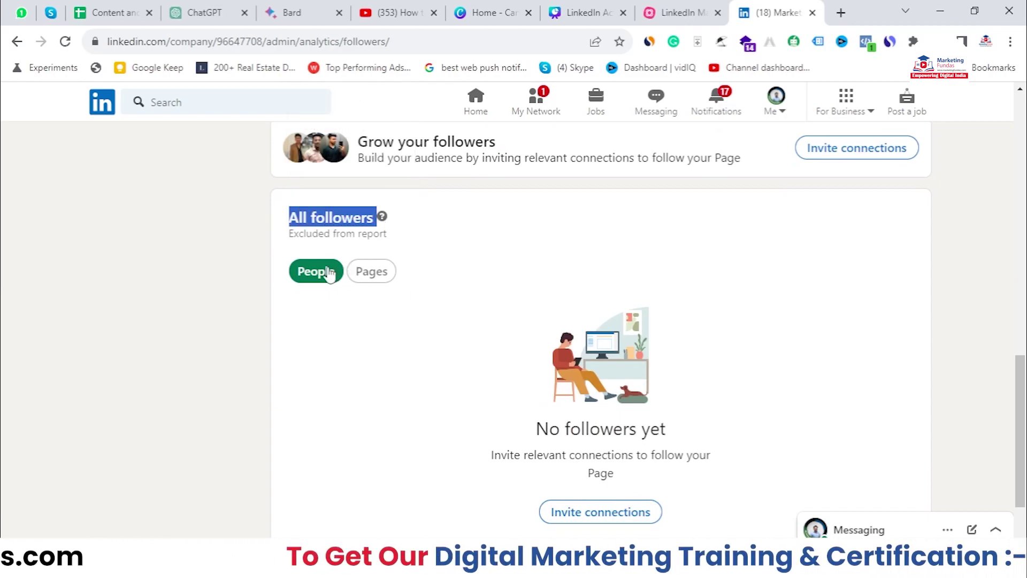
Toggle All followers between Pages and People, then switch to the Leads tab
{"action": "left_click", "coordinate": [384, 273]}
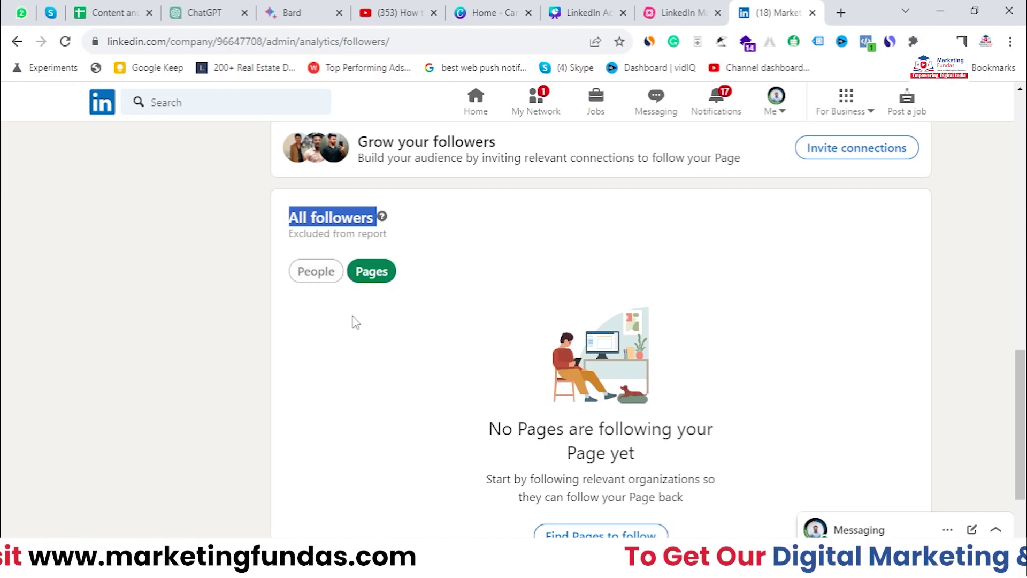
{"action": "left_click", "coordinate": [316, 272]}
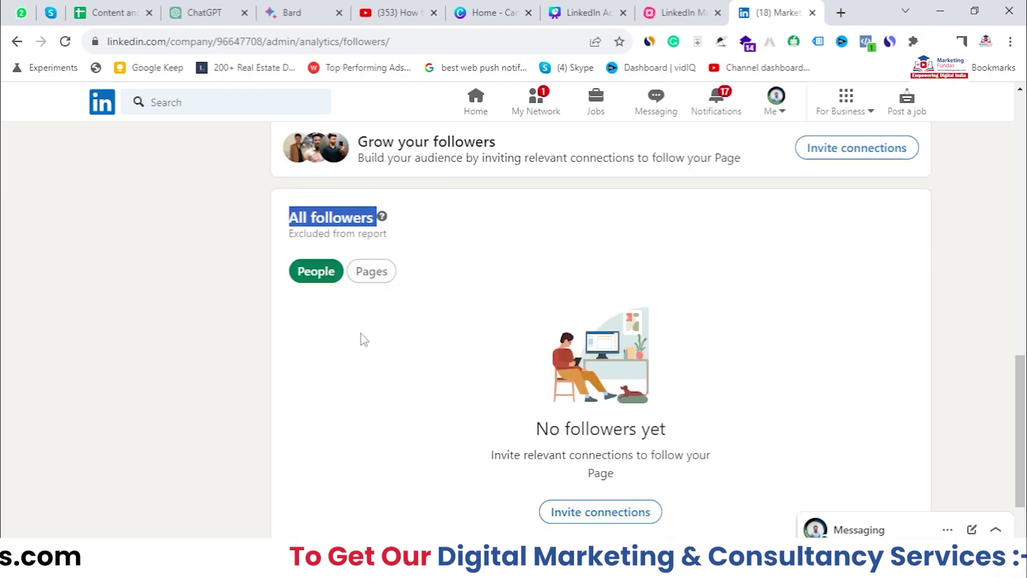
{"action": "left_click", "coordinate": [371, 271]}
{"action": "scroll", "coordinate": [396, 355], "scroll_direction": "up", "scroll_amount": 6}
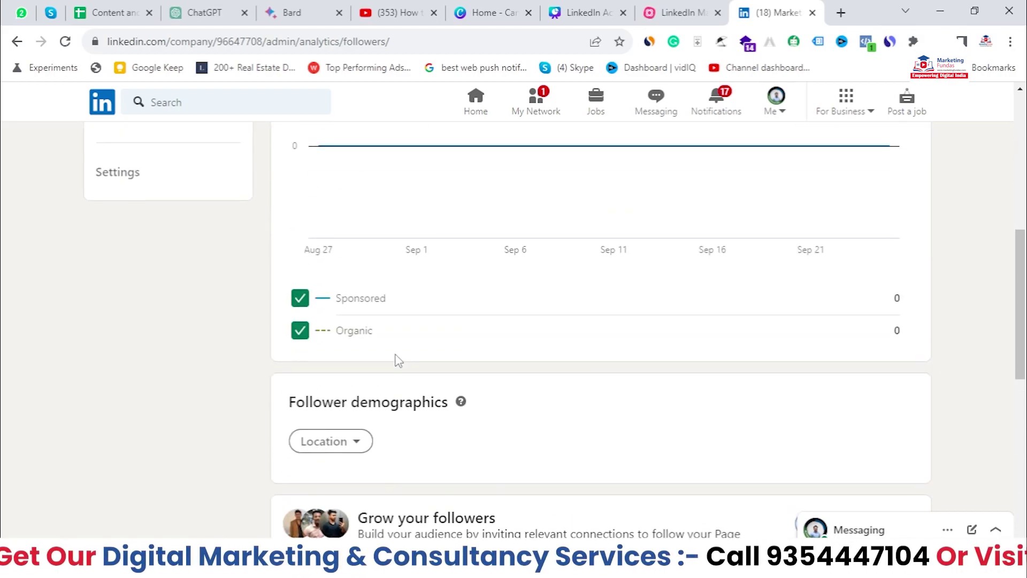
{"action": "scroll", "coordinate": [396, 360], "scroll_direction": "up", "scroll_amount": 8}
{"action": "left_click", "coordinate": [453, 200]}
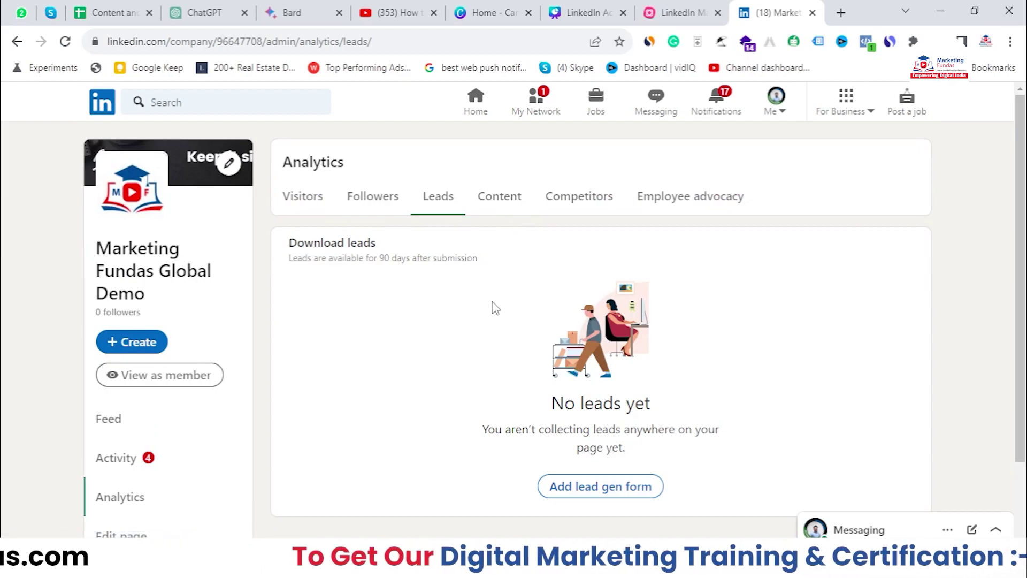
Highlight the no-leads explanation, then switch to the Content tab showing 0 reactions, comments, reposts
{"action": "scroll", "coordinate": [562, 347], "scroll_direction": "down", "scroll_amount": 2}
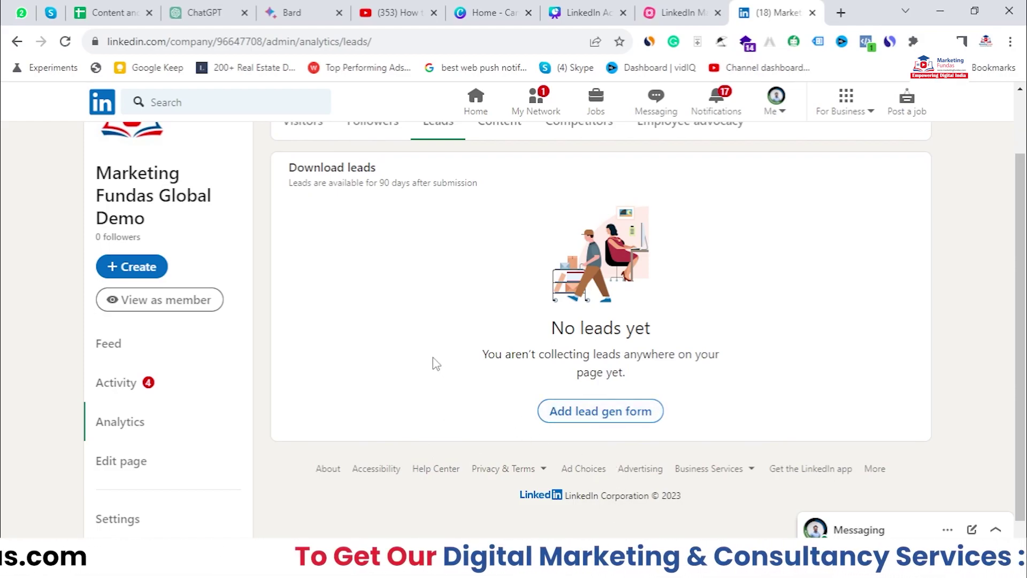
{"action": "left_click_drag", "start_coordinate": [475, 354], "coordinate": [628, 377]}
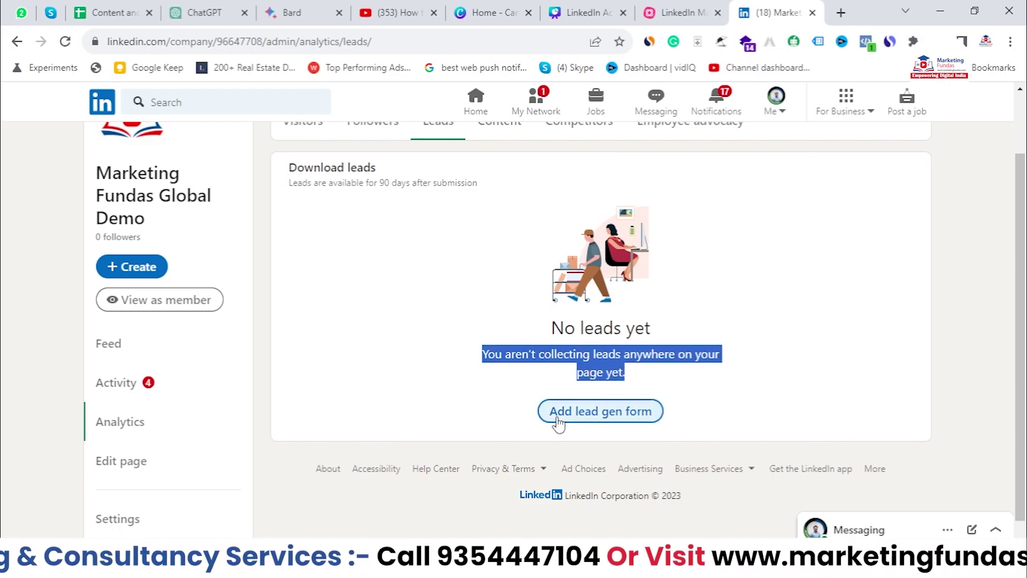
{"action": "scroll", "coordinate": [558, 424], "scroll_direction": "up", "scroll_amount": 2}
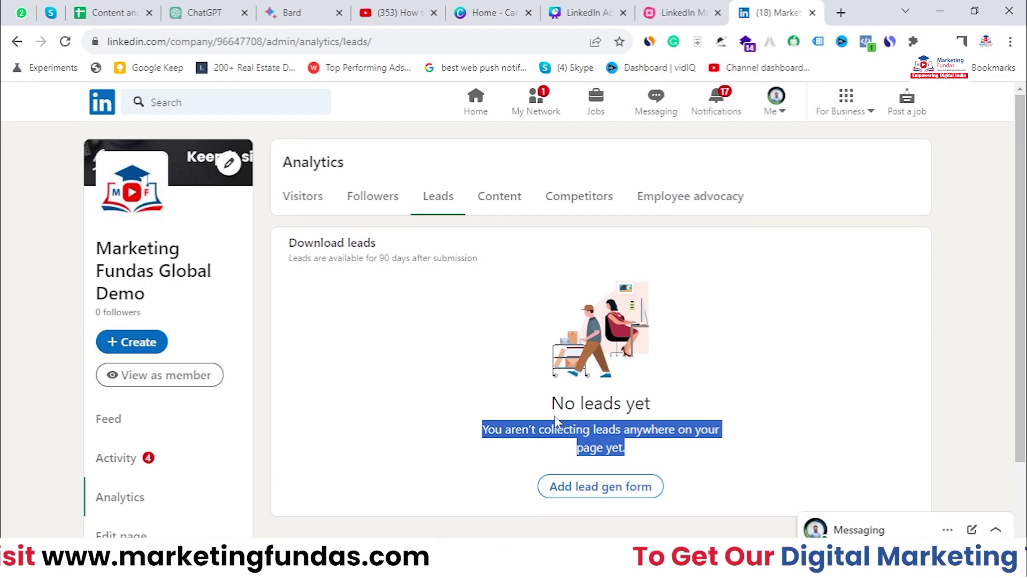
{"action": "left_click", "coordinate": [493, 203]}
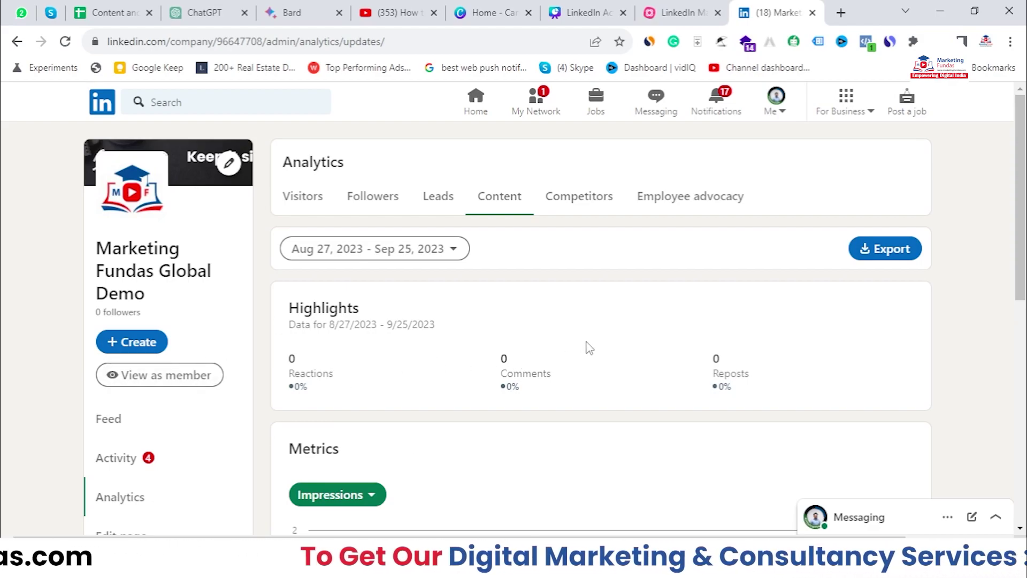
{"action": "scroll", "coordinate": [744, 336], "scroll_direction": "down", "scroll_amount": 5}
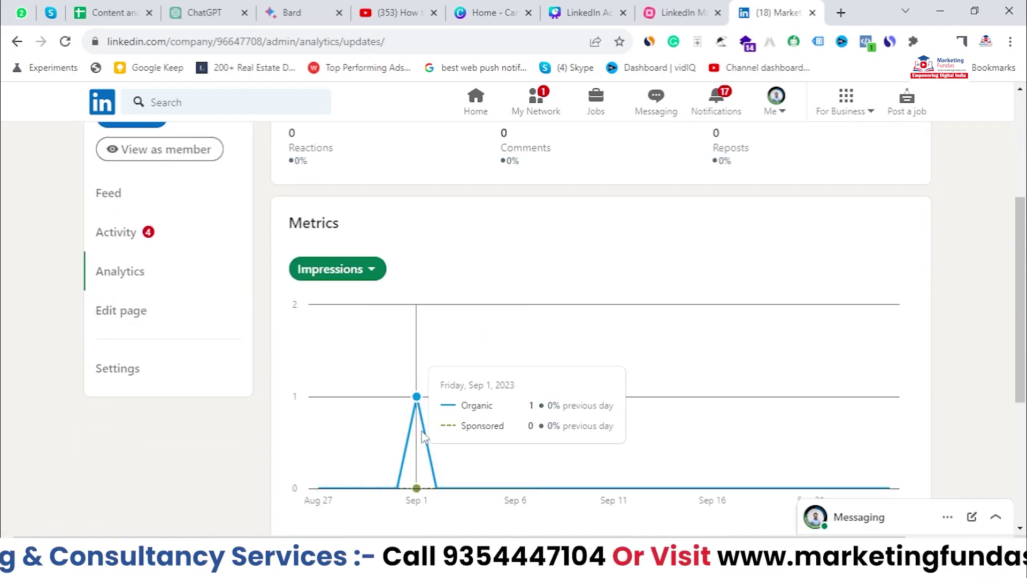
{"action": "left_click", "coordinate": [370, 280]}
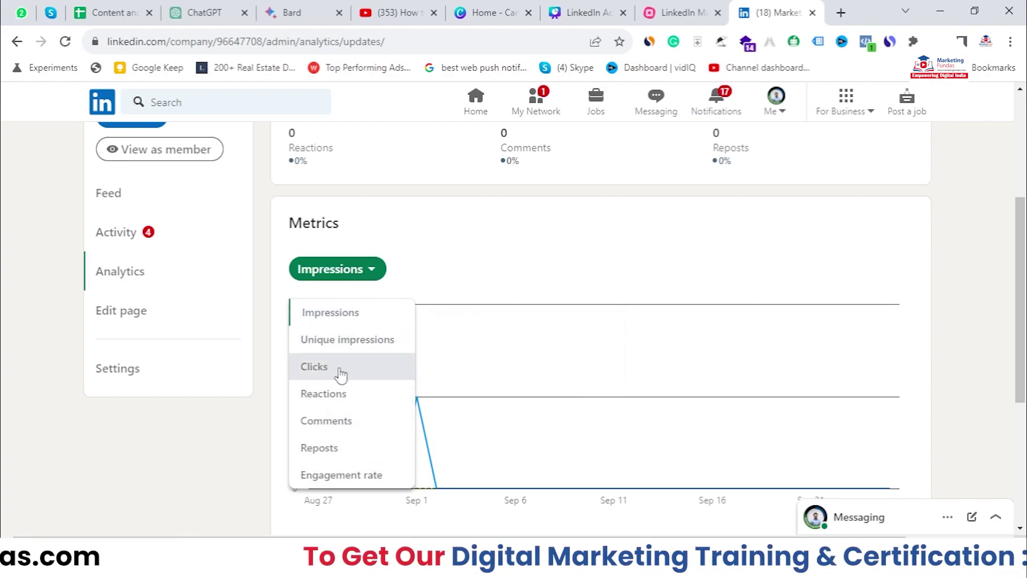
{"action": "left_click", "coordinate": [443, 255]}
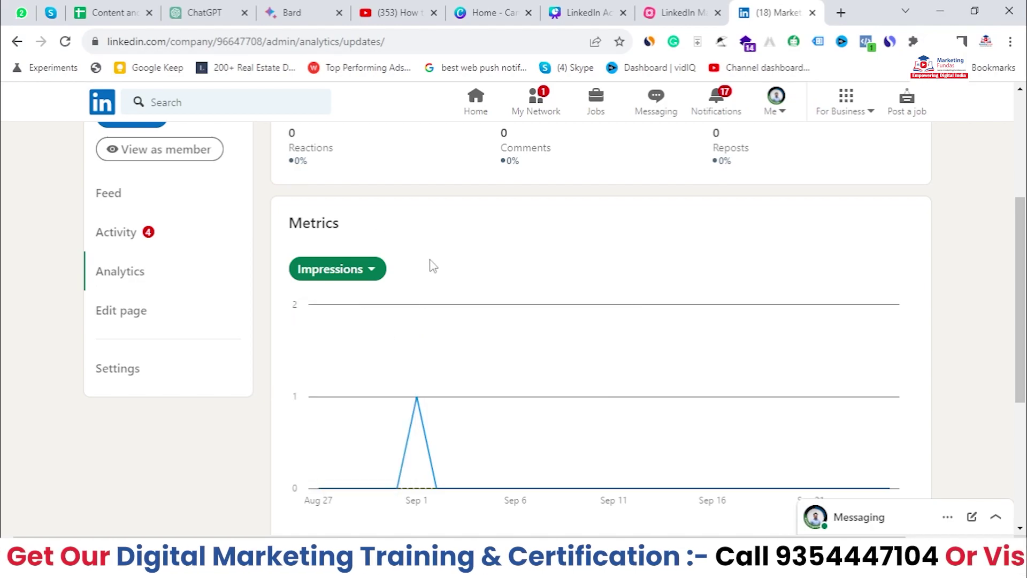
{"action": "scroll", "coordinate": [423, 257], "scroll_direction": "down", "scroll_amount": 5}
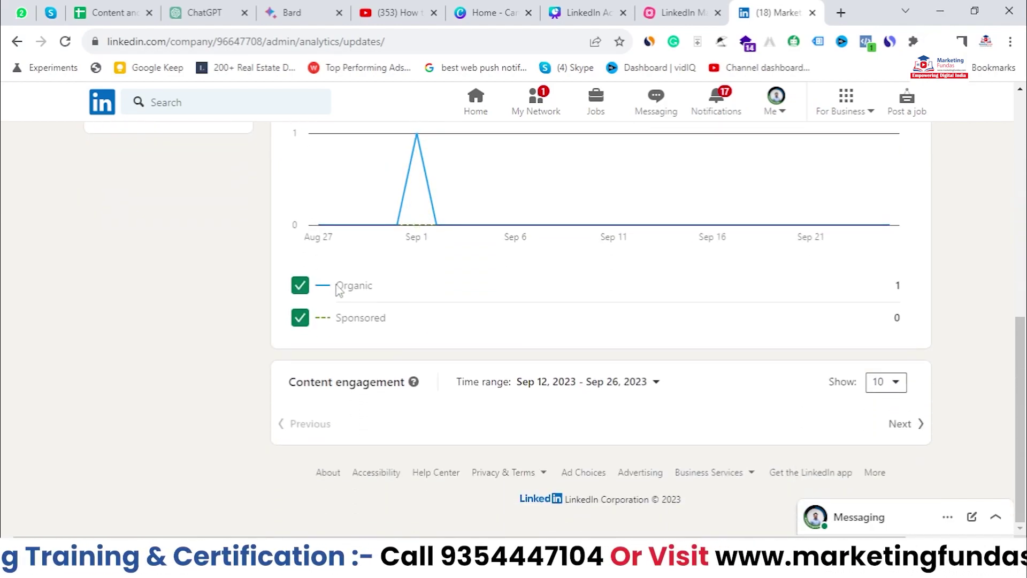
{"action": "left_click", "coordinate": [382, 295]}
{"action": "left_click", "coordinate": [295, 317]}
{"action": "left_click", "coordinate": [296, 318]}
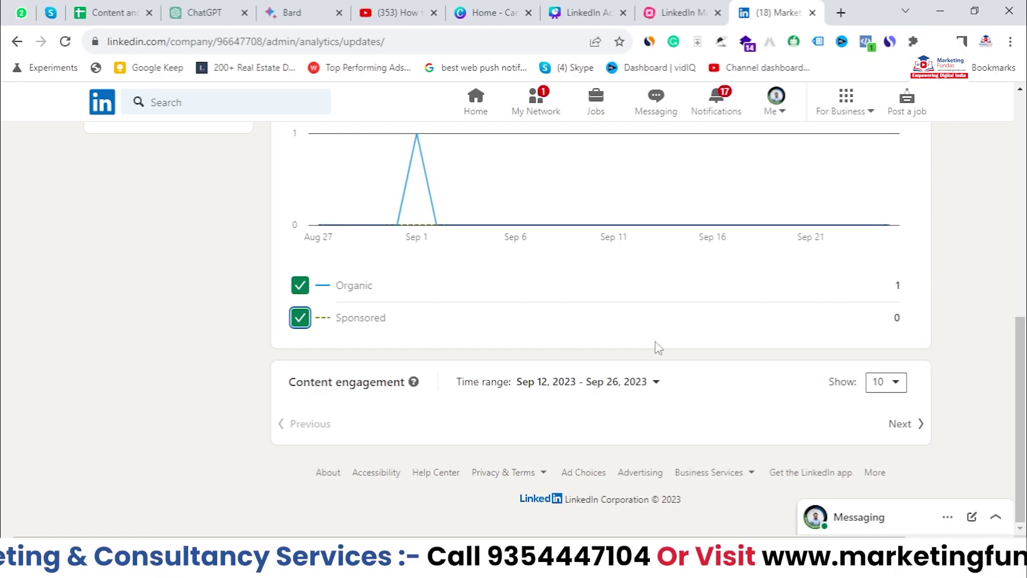
{"action": "left_click_drag", "start_coordinate": [289, 380], "coordinate": [411, 384]}
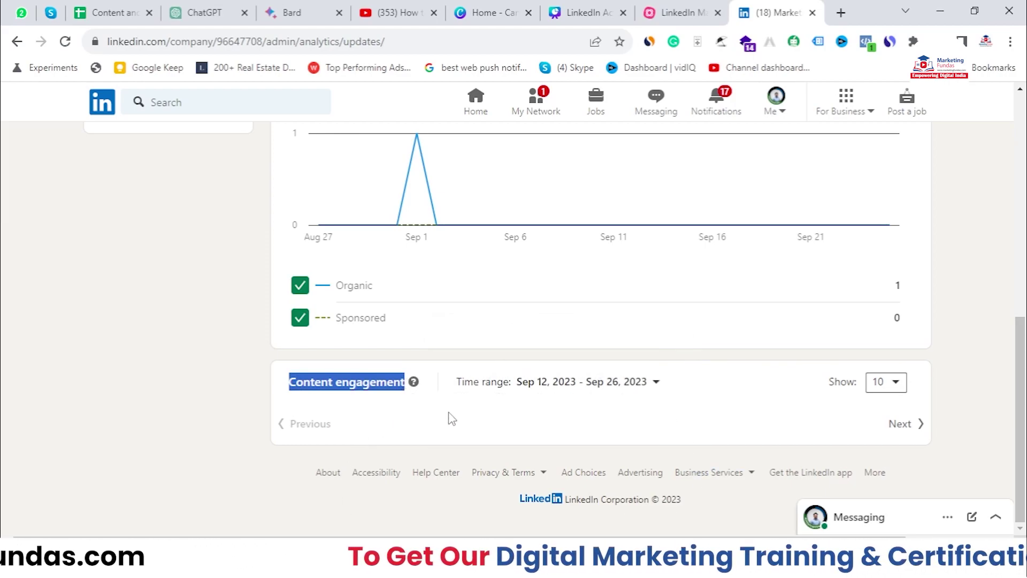
{"action": "scroll", "coordinate": [451, 418], "scroll_direction": "up", "scroll_amount": 3}
{"action": "scroll", "coordinate": [451, 418], "scroll_direction": "down", "scroll_amount": 3}
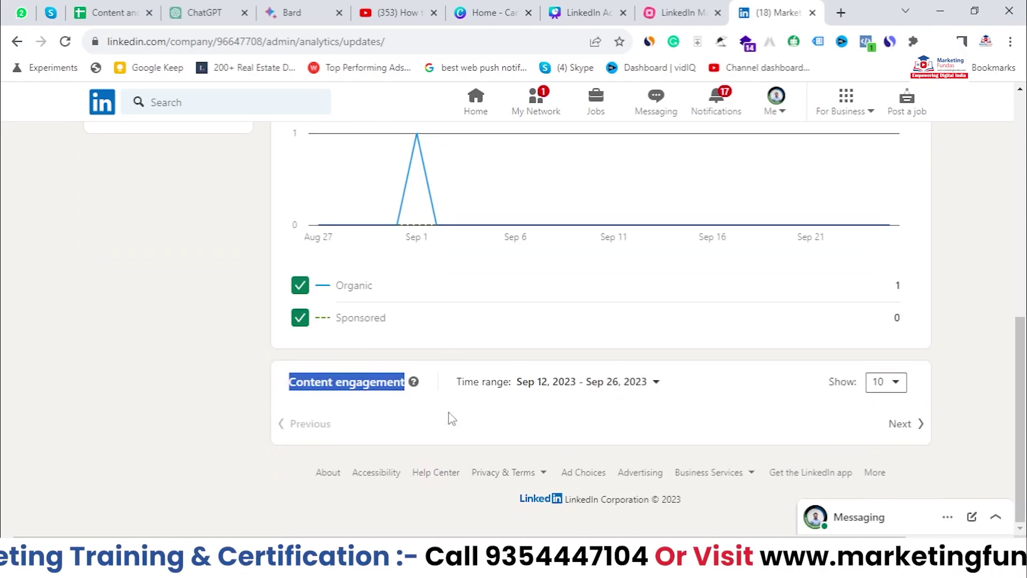
{"action": "scroll", "coordinate": [452, 406], "scroll_direction": "up", "scroll_amount": 10}
{"action": "scroll", "coordinate": [466, 385], "scroll_direction": "down", "scroll_amount": 1}
{"action": "scroll", "coordinate": [513, 332], "scroll_direction": "up", "scroll_amount": 1}
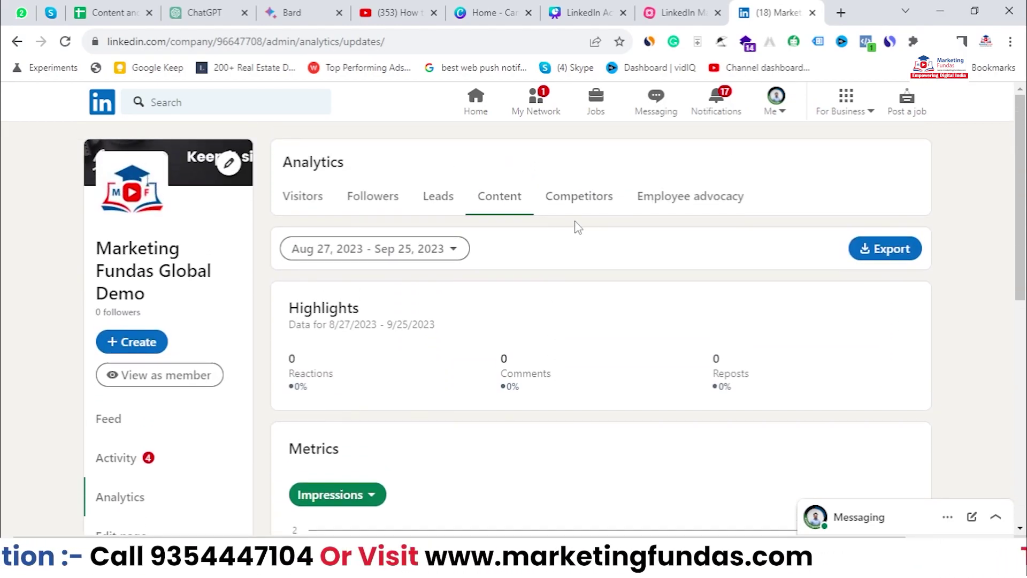
Open Competitors, review the competitor list in the setup dialog, and save it with Continue
{"action": "left_click", "coordinate": [594, 217]}
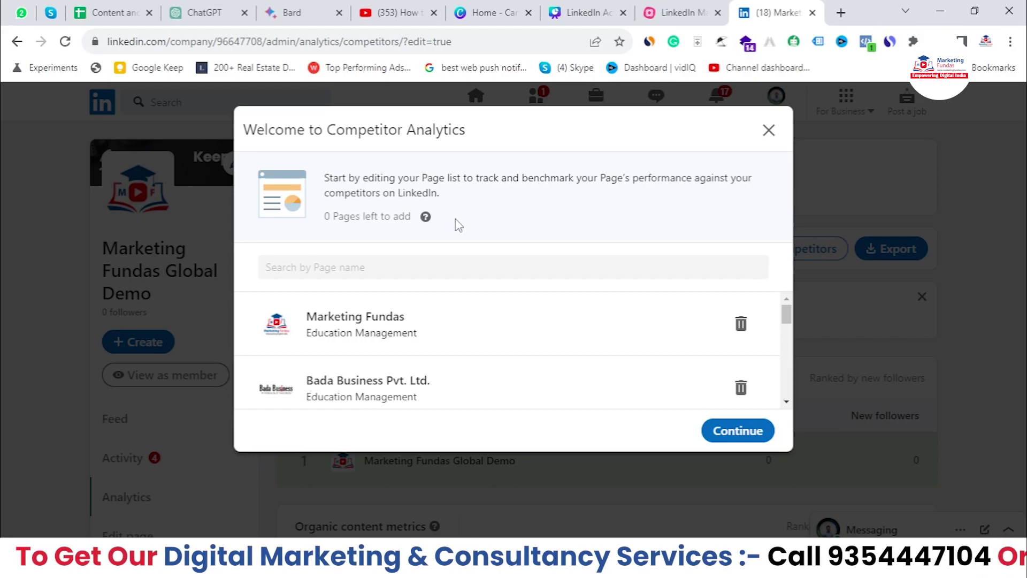
{"action": "scroll", "coordinate": [789, 317], "scroll_direction": "down", "scroll_amount": 1}
{"action": "scroll", "coordinate": [789, 316], "scroll_direction": "up", "scroll_amount": 1}
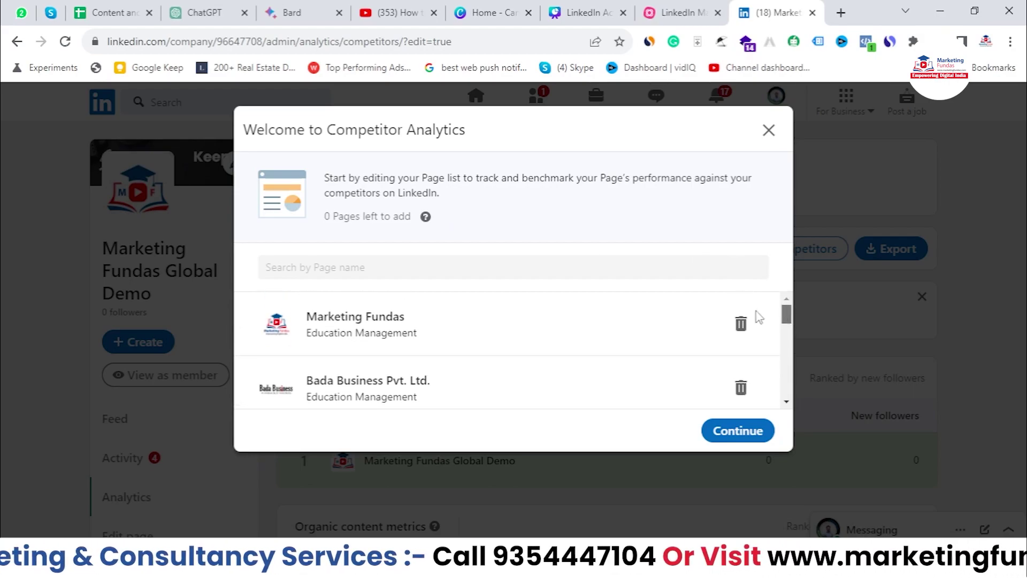
{"action": "left_click_drag", "start_coordinate": [419, 324], "coordinate": [300, 318]}
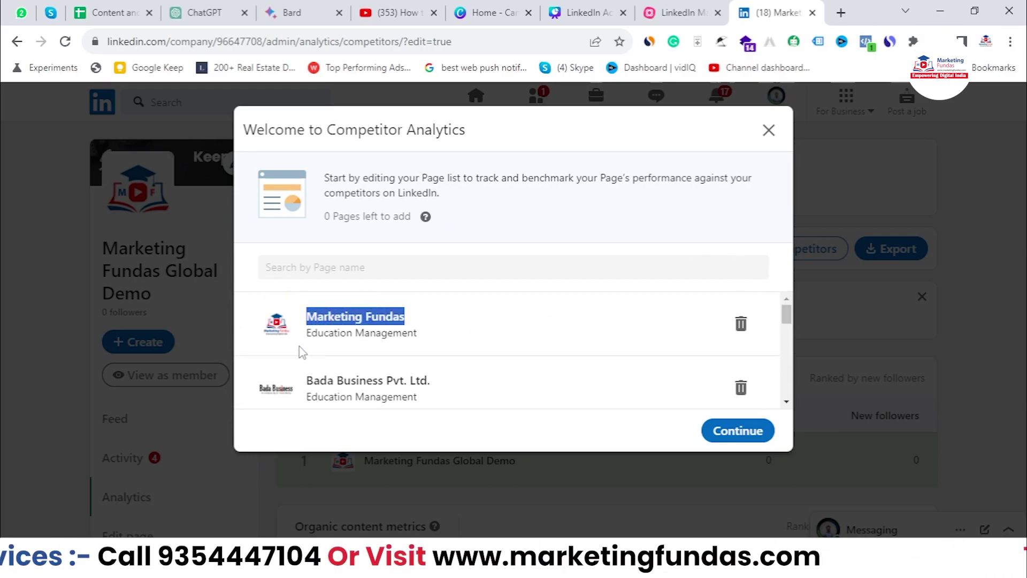
{"action": "scroll", "coordinate": [303, 353], "scroll_direction": "down", "scroll_amount": 1}
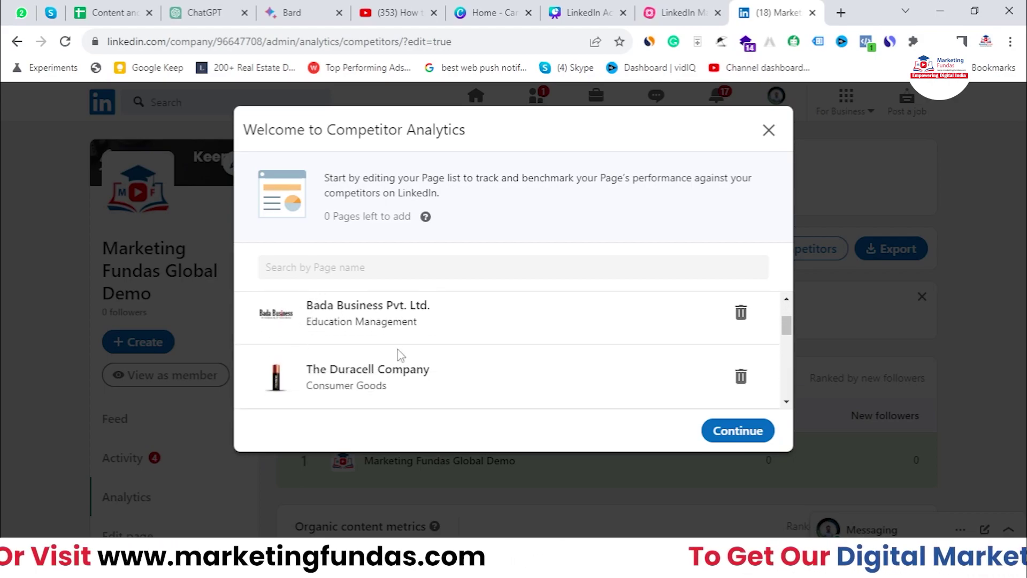
{"action": "scroll", "coordinate": [342, 372], "scroll_direction": "down", "scroll_amount": 1}
{"action": "scroll", "coordinate": [319, 362], "scroll_direction": "down", "scroll_amount": 2}
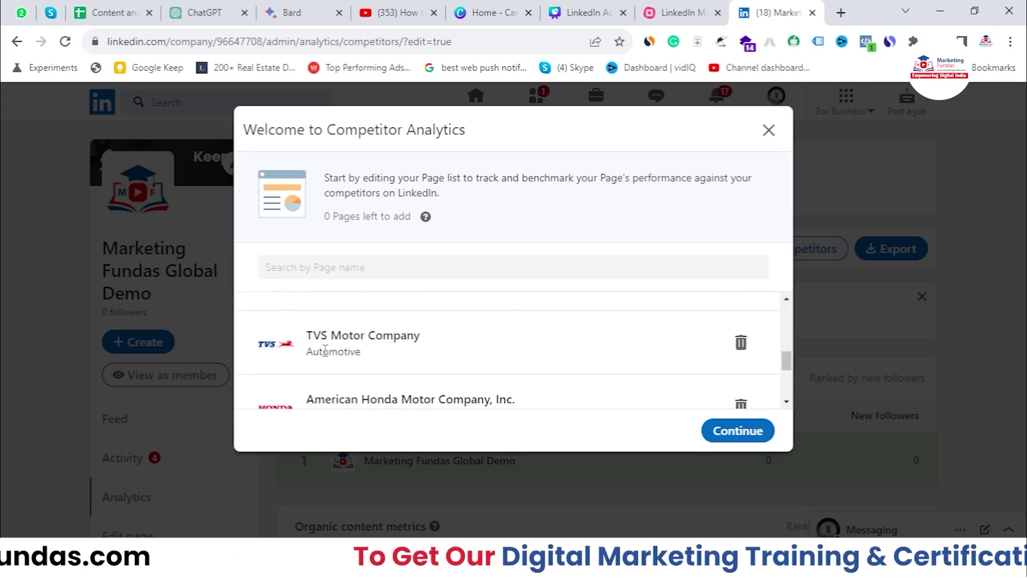
{"action": "scroll", "coordinate": [356, 334], "scroll_direction": "down", "scroll_amount": 1}
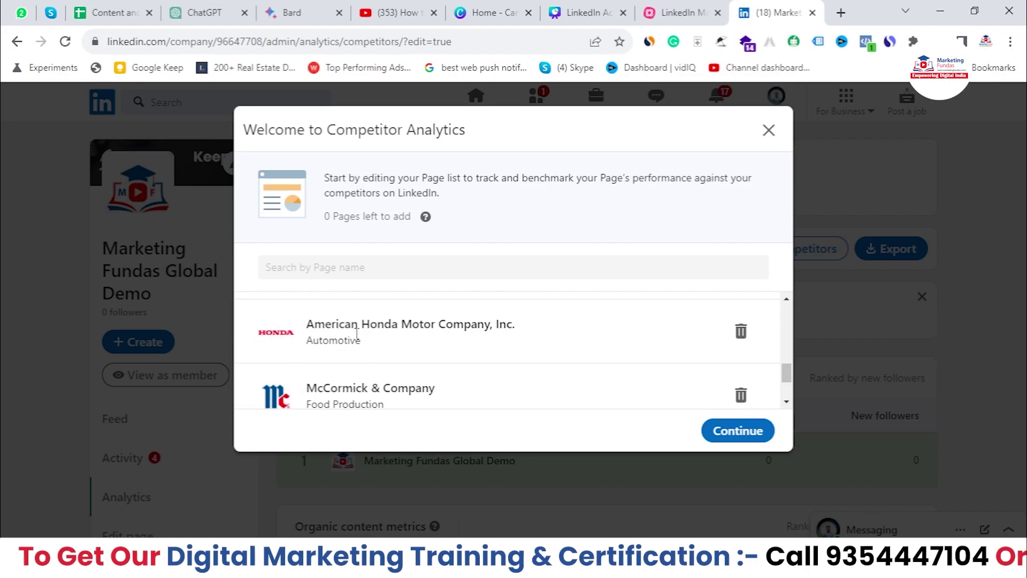
{"action": "scroll", "coordinate": [383, 379], "scroll_direction": "up", "scroll_amount": 6}
{"action": "left_click", "coordinate": [745, 425]}
{"action": "left_click", "coordinate": [745, 424]}
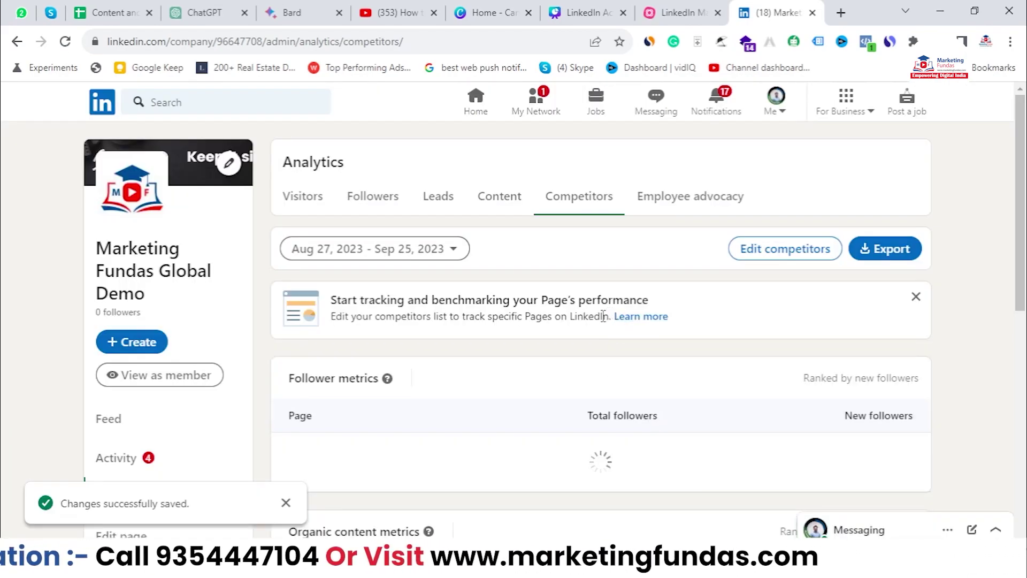
Review the competitor follower tables and dismiss the changes-saved notification
{"action": "scroll", "coordinate": [585, 332], "scroll_direction": "down", "scroll_amount": 3}
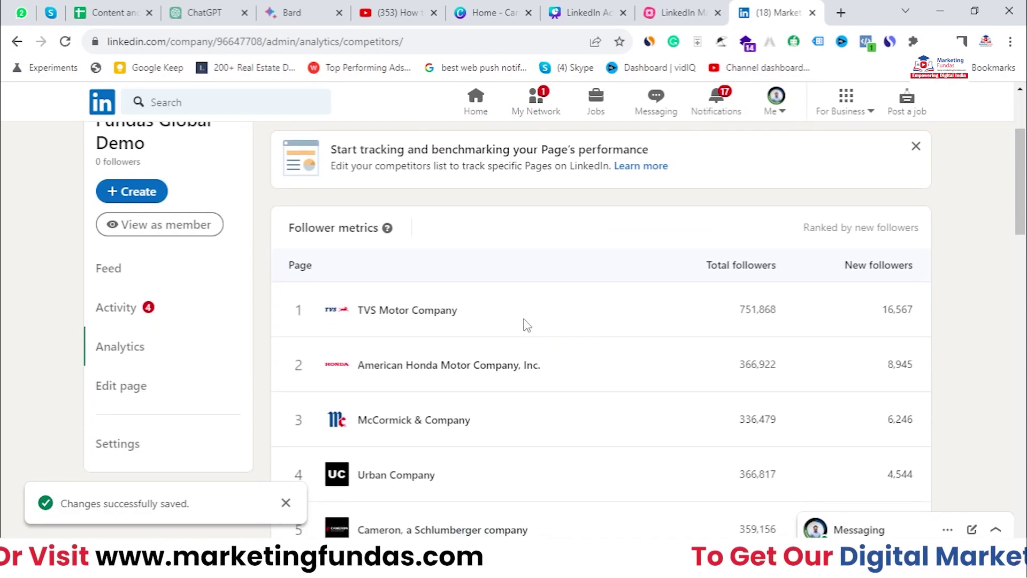
{"action": "scroll", "coordinate": [527, 325], "scroll_direction": "down", "scroll_amount": 7}
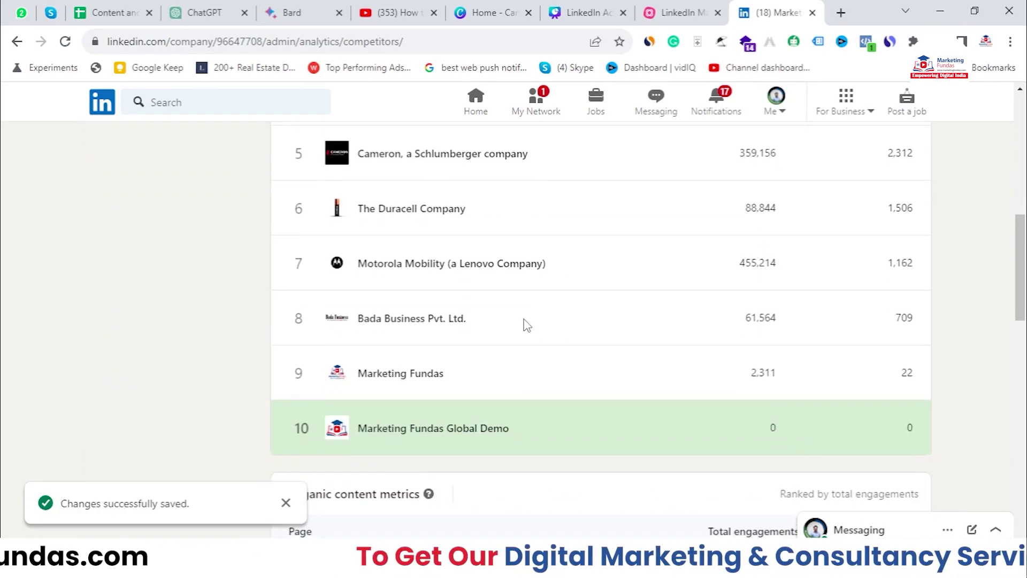
{"action": "scroll", "coordinate": [733, 374], "scroll_direction": "down", "scroll_amount": 1}
{"action": "scroll", "coordinate": [733, 374], "scroll_direction": "up", "scroll_amount": 1}
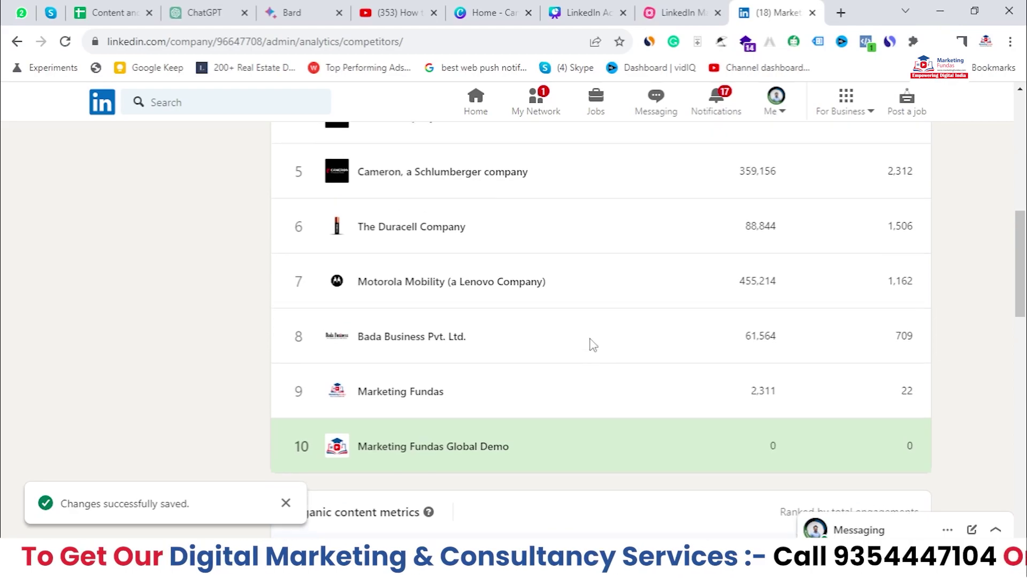
{"action": "scroll", "coordinate": [592, 344], "scroll_direction": "up", "scroll_amount": 5}
{"action": "scroll", "coordinate": [315, 230], "scroll_direction": "down", "scroll_amount": 5}
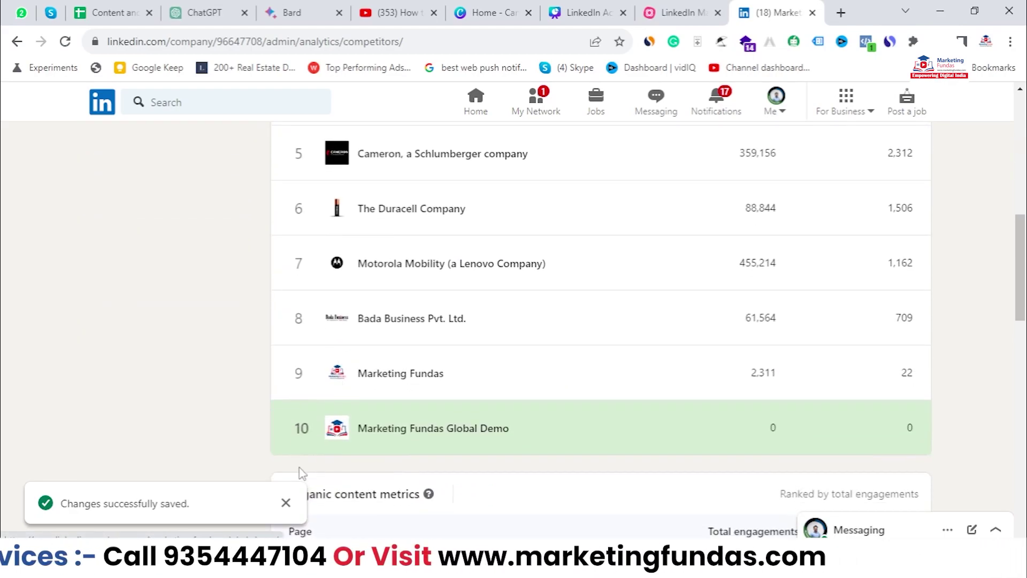
{"action": "left_click", "coordinate": [286, 502]}
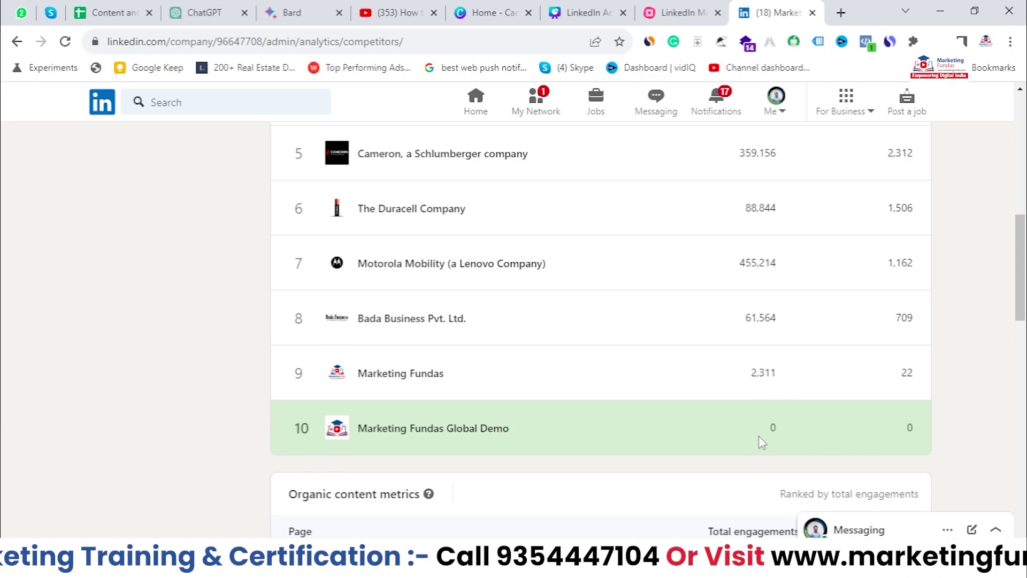
Review the competitor content tables, then switch to Employee advocacy with all highlights at 0
{"action": "scroll", "coordinate": [768, 448], "scroll_direction": "up", "scroll_amount": 7}
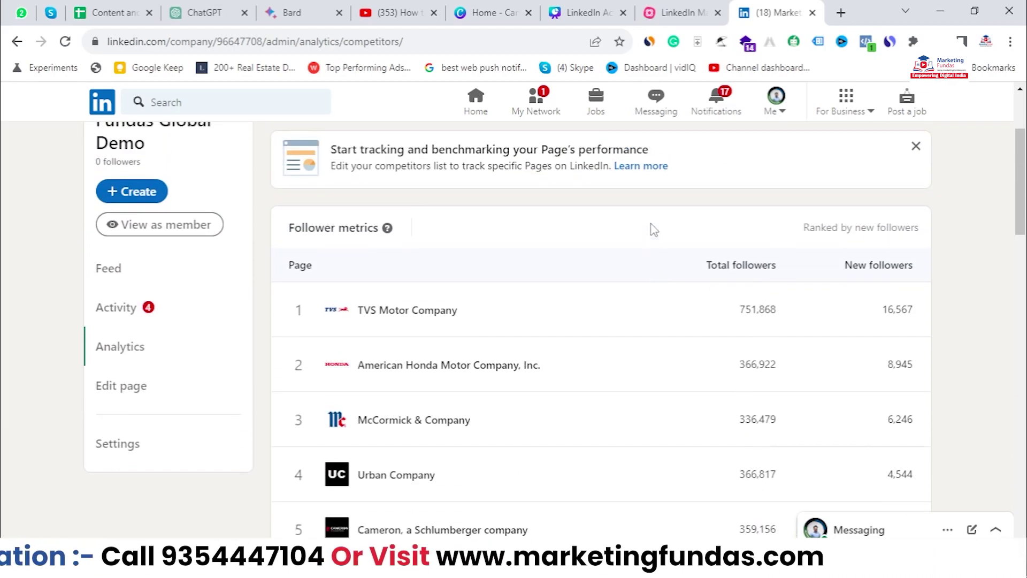
{"action": "scroll", "coordinate": [827, 365], "scroll_direction": "down", "scroll_amount": 8}
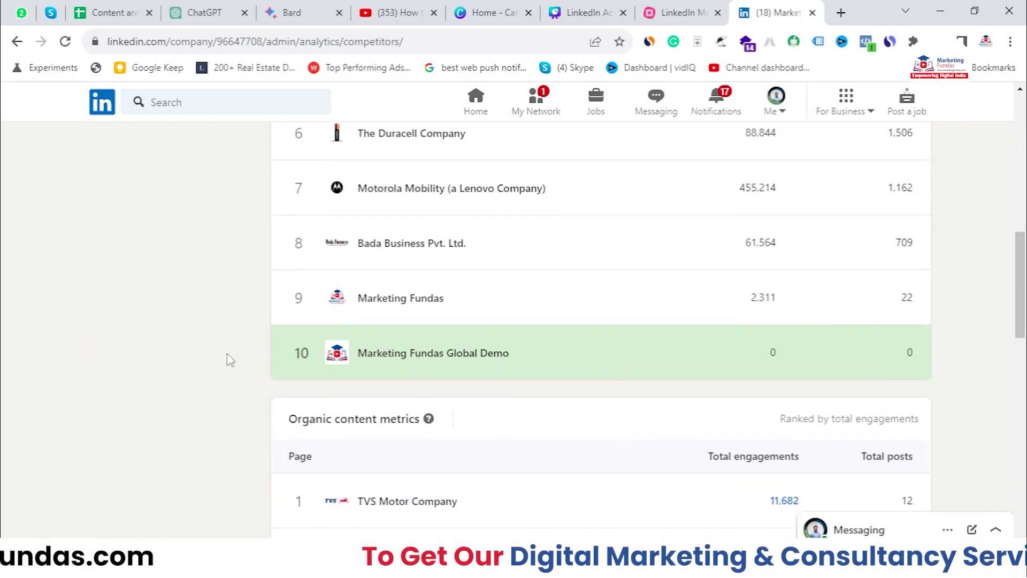
{"action": "scroll", "coordinate": [241, 364], "scroll_direction": "up", "scroll_amount": 10}
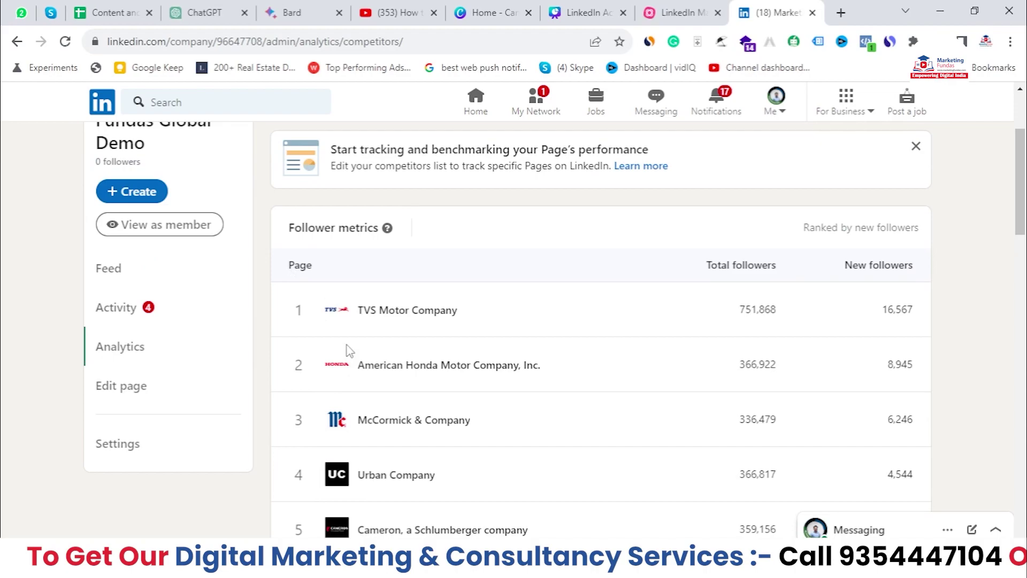
{"action": "scroll", "coordinate": [342, 355], "scroll_direction": "down", "scroll_amount": 4}
{"action": "scroll", "coordinate": [353, 347], "scroll_direction": "up", "scroll_amount": 4}
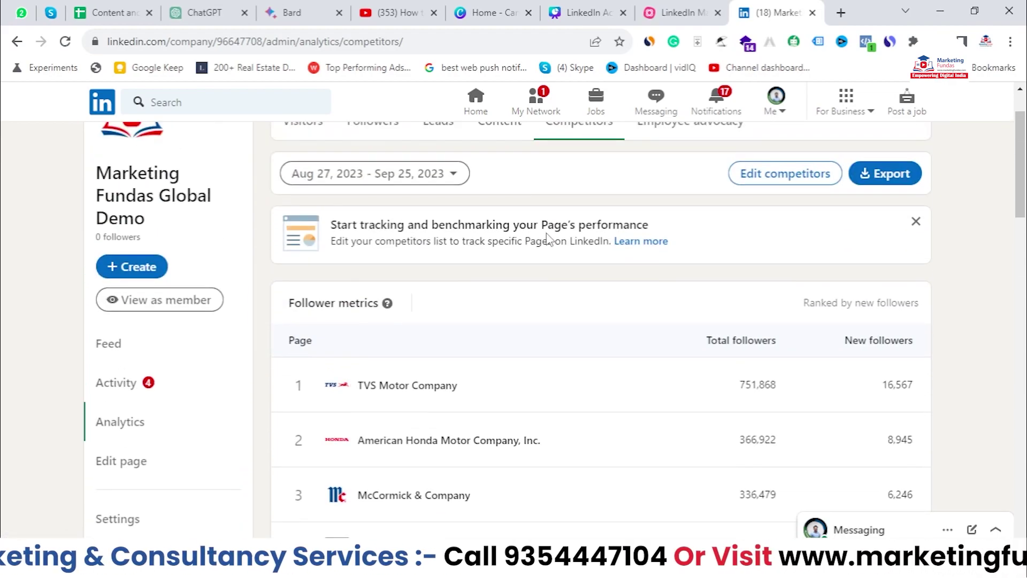
{"action": "scroll", "coordinate": [535, 254], "scroll_direction": "down", "scroll_amount": 1}
{"action": "scroll", "coordinate": [524, 233], "scroll_direction": "up", "scroll_amount": 3}
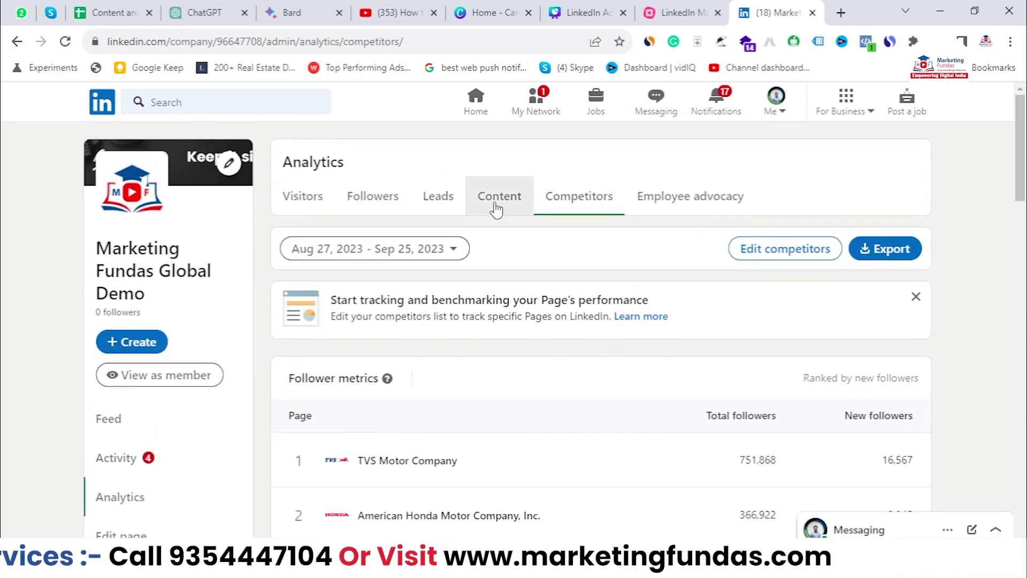
{"action": "scroll", "coordinate": [481, 278], "scroll_direction": "down", "scroll_amount": 15}
{"action": "scroll", "coordinate": [424, 281], "scroll_direction": "down", "scroll_amount": 12}
{"action": "scroll", "coordinate": [426, 297], "scroll_direction": "down", "scroll_amount": 1}
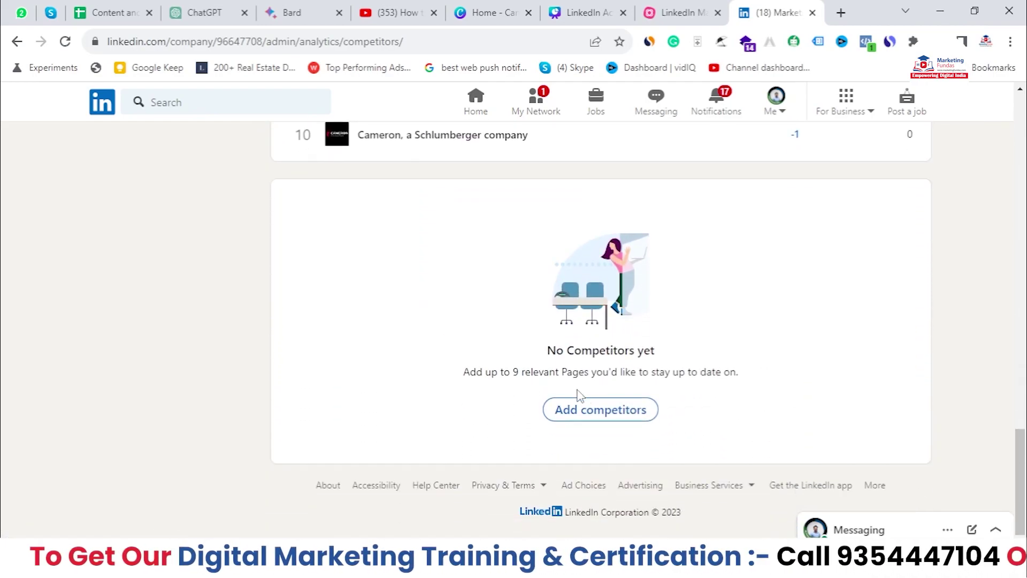
{"action": "scroll", "coordinate": [1022, 450], "scroll_direction": "up", "scroll_amount": 1}
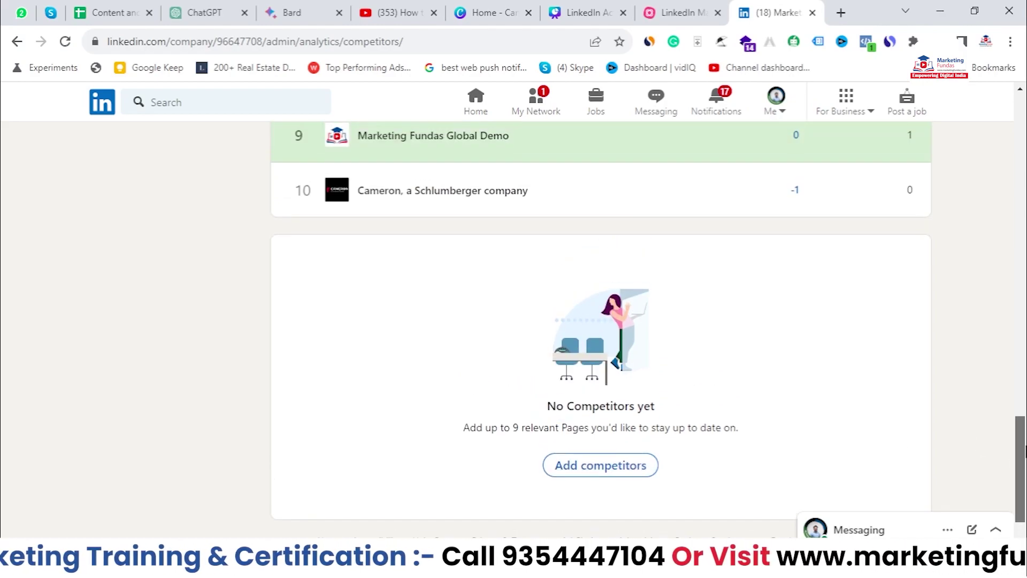
{"action": "scroll", "coordinate": [1022, 450], "scroll_direction": "up", "scroll_amount": 2}
{"action": "scroll", "coordinate": [1023, 449], "scroll_direction": "up", "scroll_amount": 15}
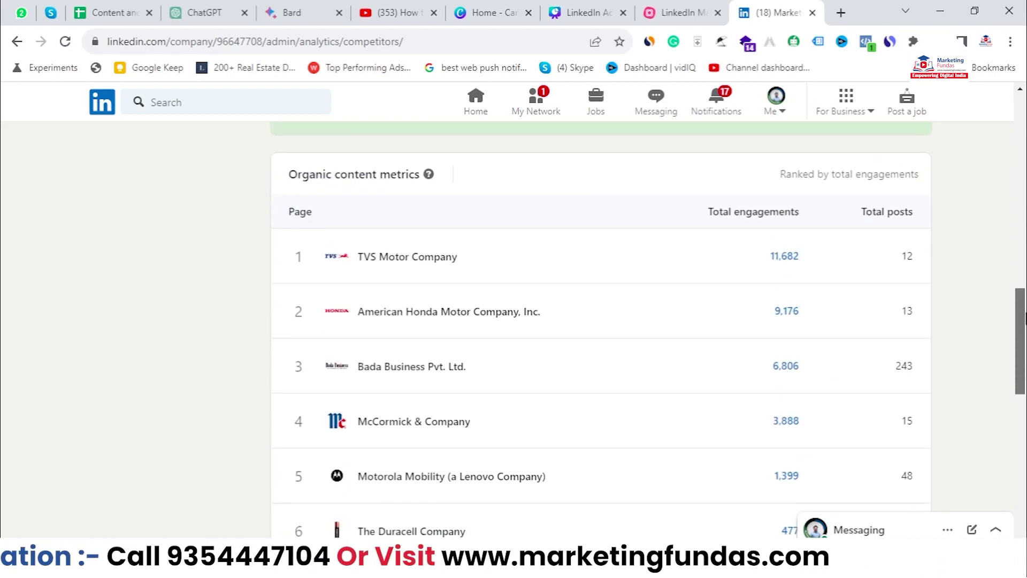
{"action": "left_click", "coordinate": [695, 208]}
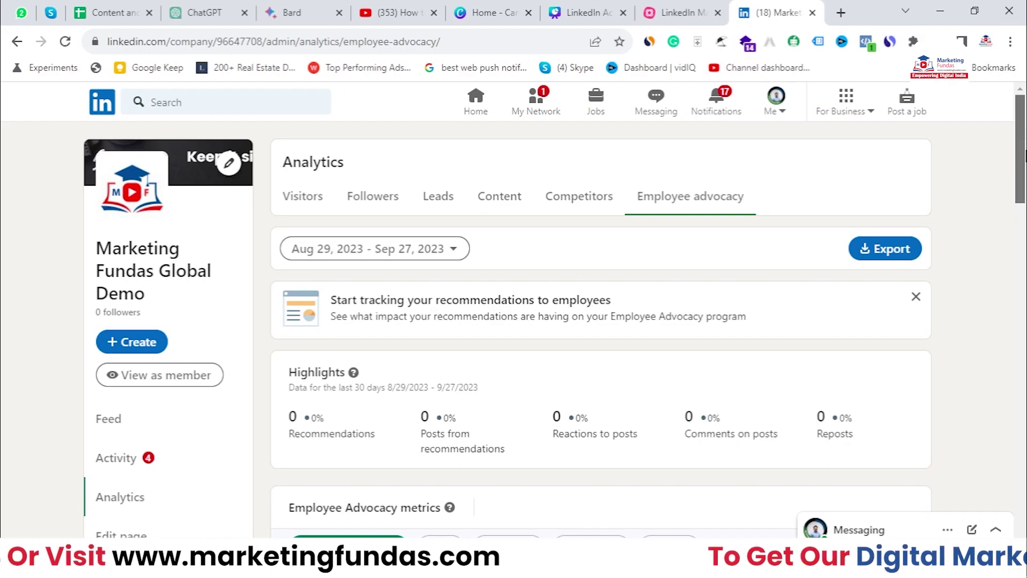
{"action": "left_click_drag", "start_coordinate": [1020, 150], "coordinate": [1023, 172]}
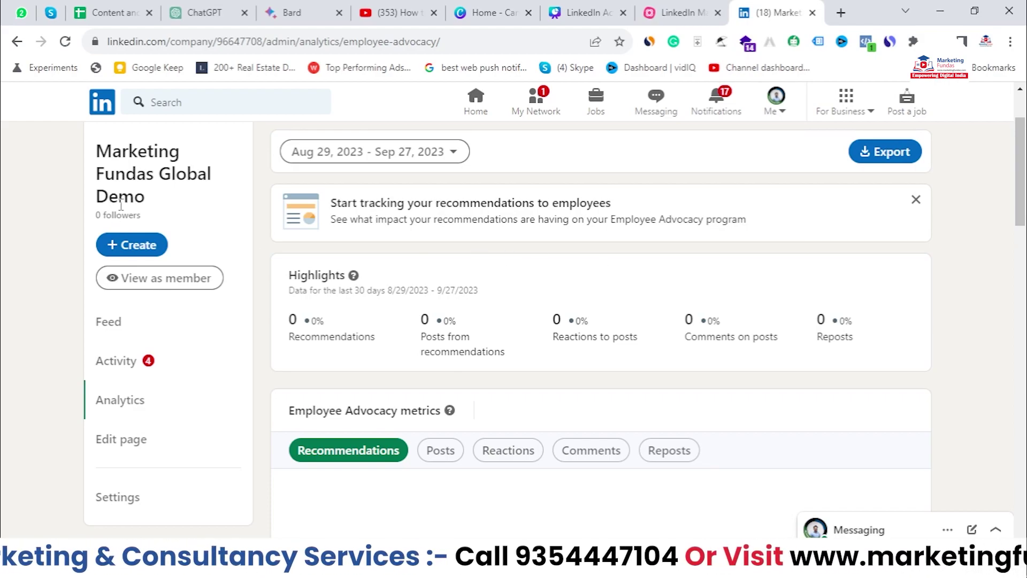
{"action": "left_click_drag", "start_coordinate": [152, 197], "coordinate": [83, 172]}
{"action": "scroll", "coordinate": [670, 409], "scroll_direction": "down", "scroll_amount": 8}
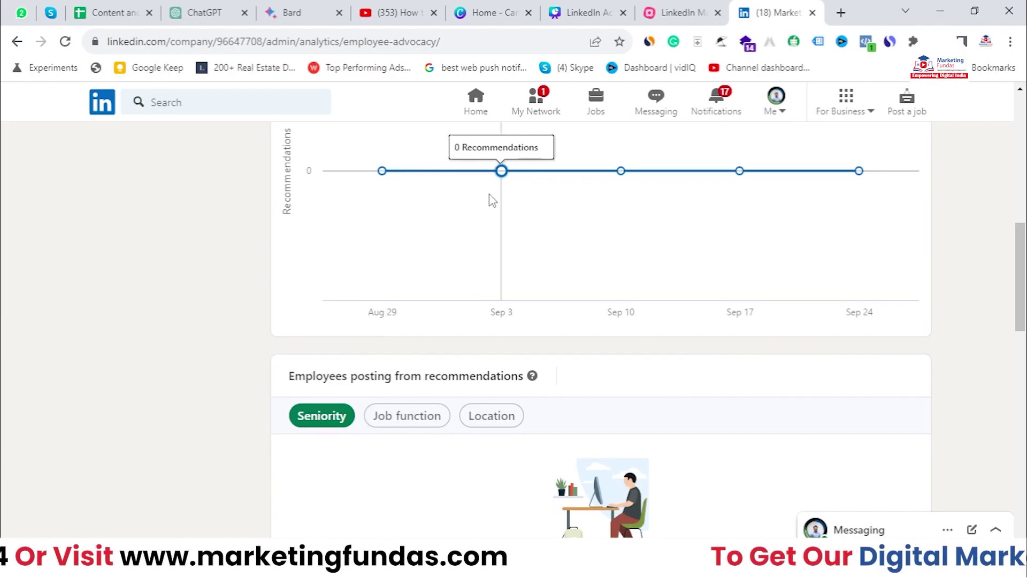
{"action": "scroll", "coordinate": [491, 196], "scroll_direction": "up", "scroll_amount": 2}
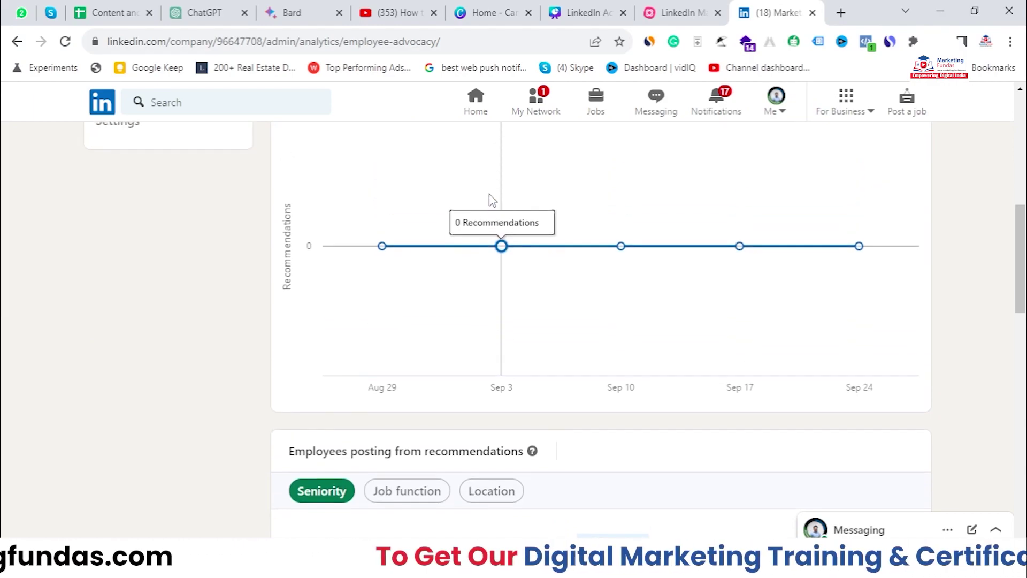
{"action": "scroll", "coordinate": [861, 214], "scroll_direction": "up", "scroll_amount": 2}
{"action": "left_click_drag", "start_coordinate": [1021, 241], "coordinate": [1020, 358]}
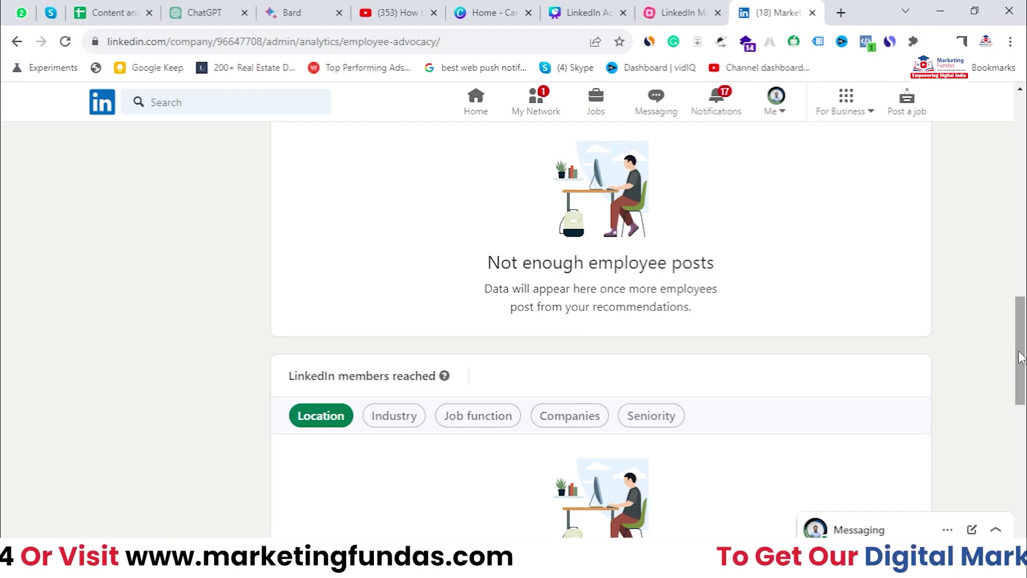
{"action": "scroll", "coordinate": [1021, 357], "scroll_direction": "up", "scroll_amount": 10}
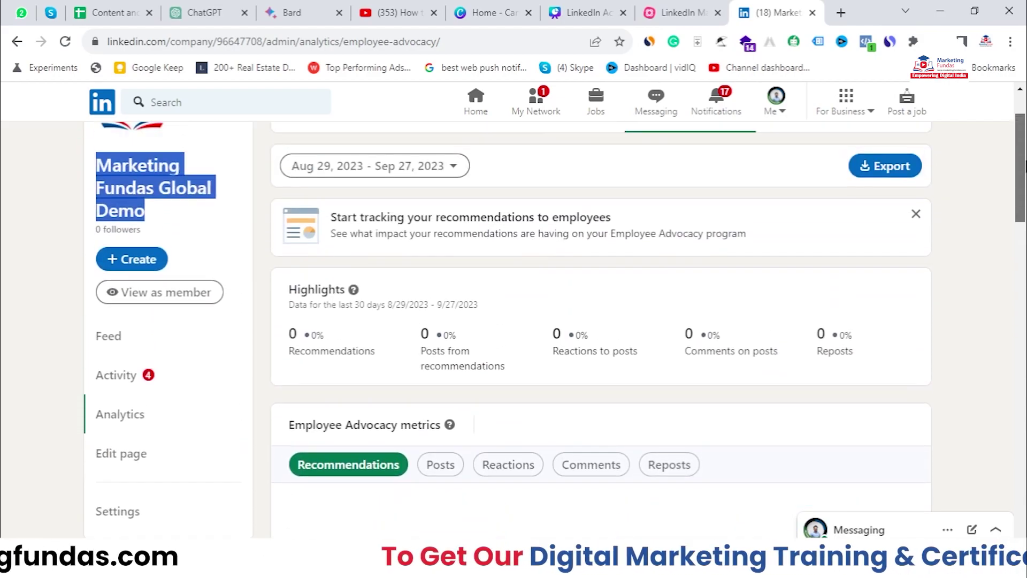
{"action": "left_click_drag", "start_coordinate": [133, 293], "coordinate": [99, 247]}
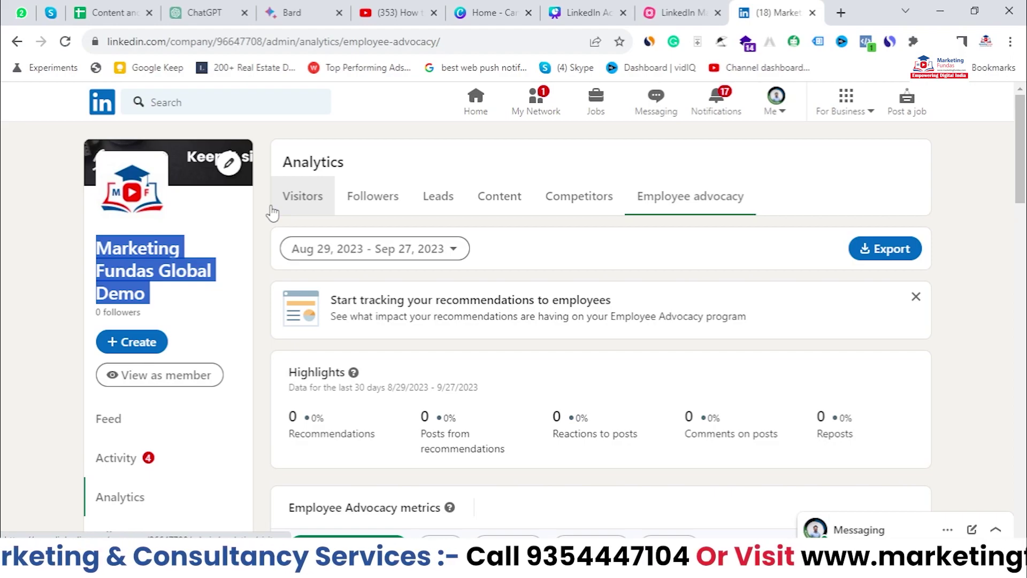
{"action": "left_click_drag", "start_coordinate": [337, 162], "coordinate": [281, 164]}
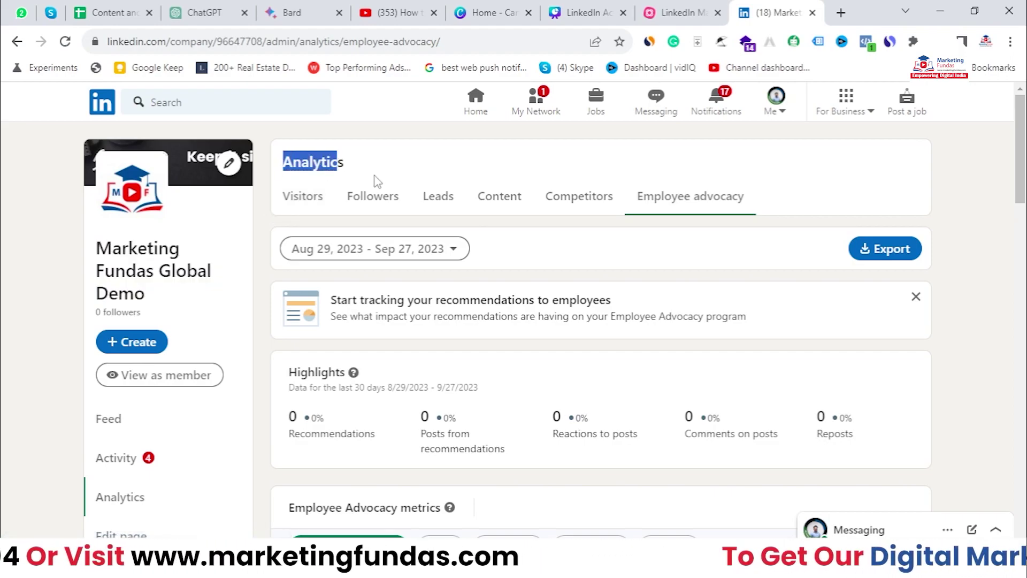